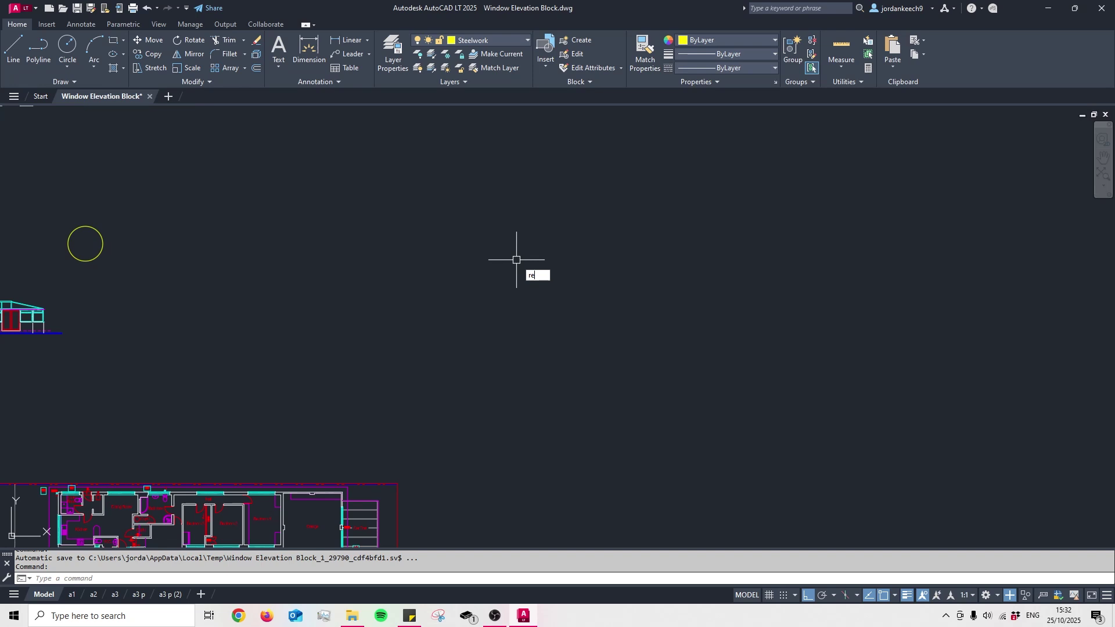
# Step: Draw a freehand rectangle, wider than tall, in the empty model space to the right of the house drawings
pyautogui.write('c')
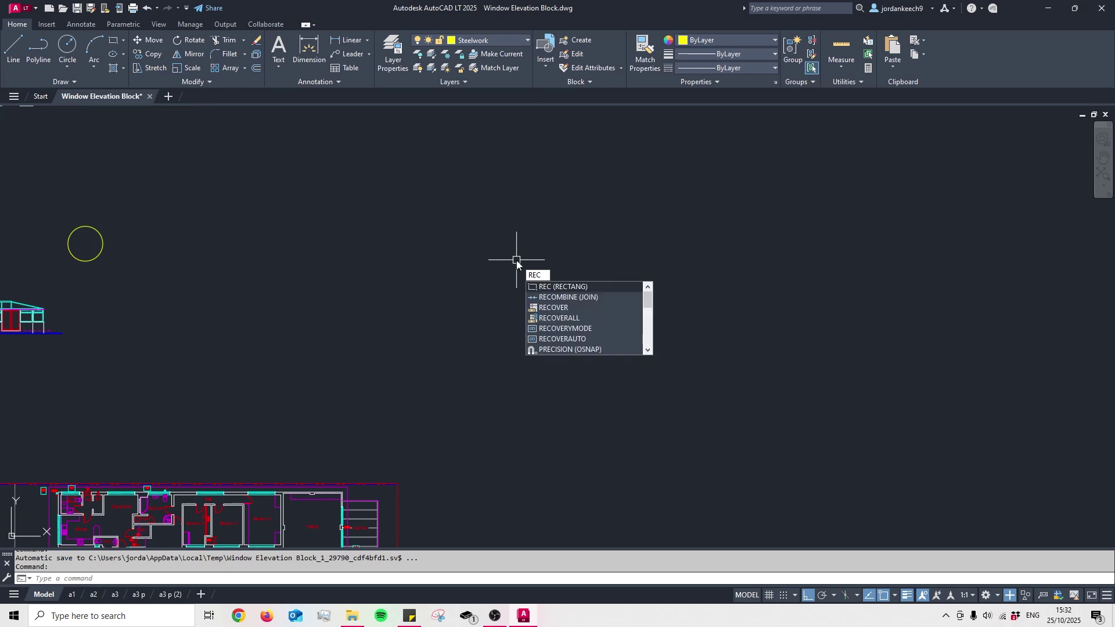
pyautogui.press('Return')
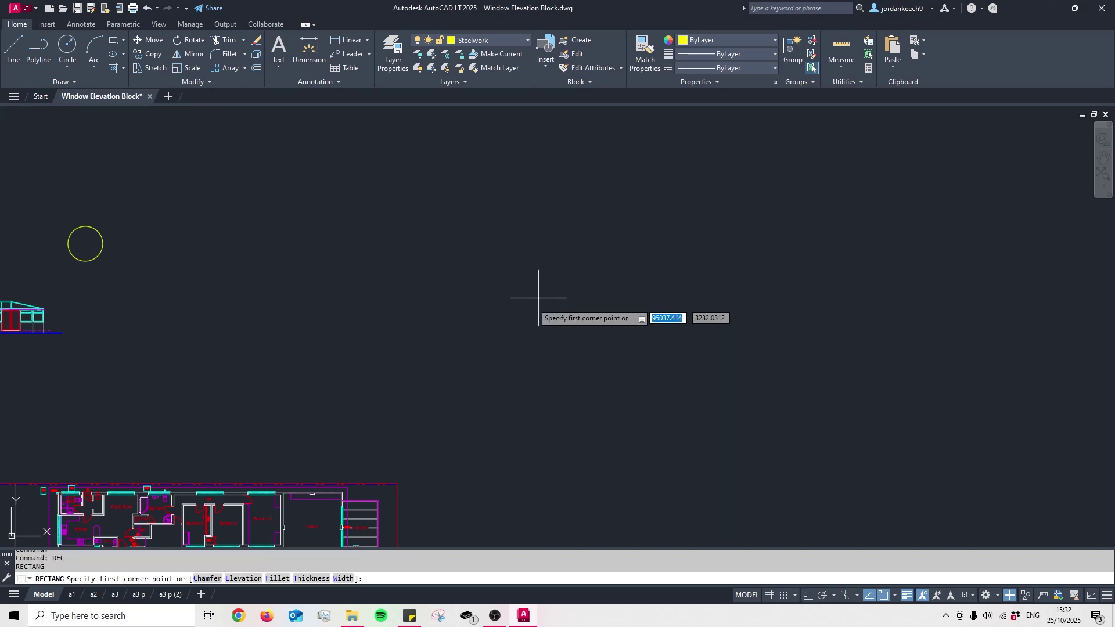
pyautogui.moveTo(600, 319); pyautogui.dragTo(553, 294, button='middle')
pyautogui.scroll(2, 553, 285)
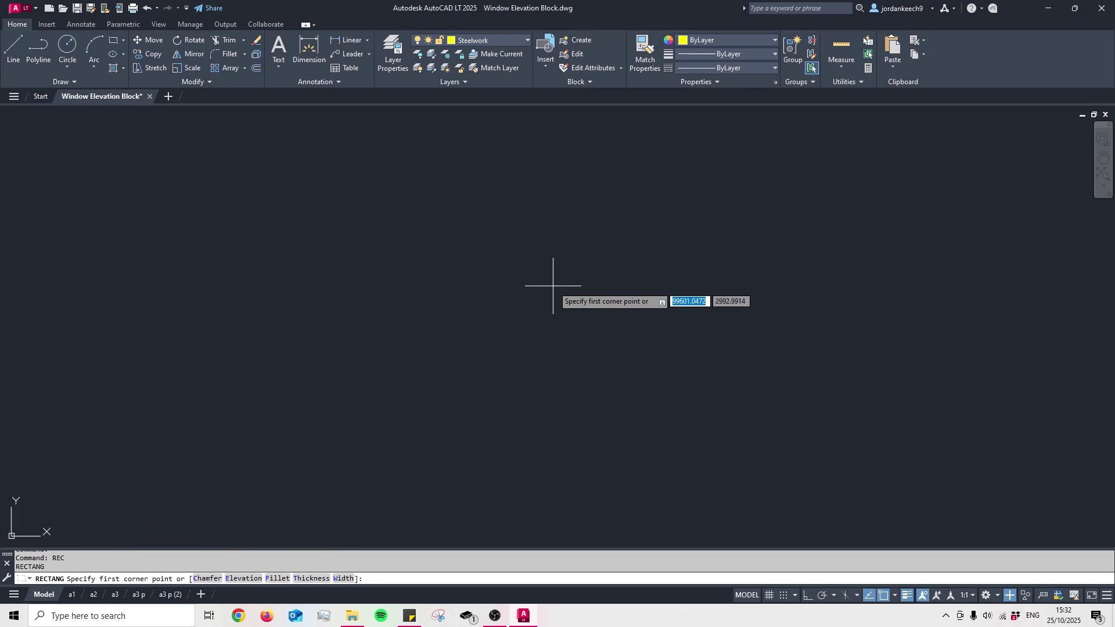
pyautogui.click(549, 315)
pyautogui.click(718, 230)
pyautogui.press('Escape')
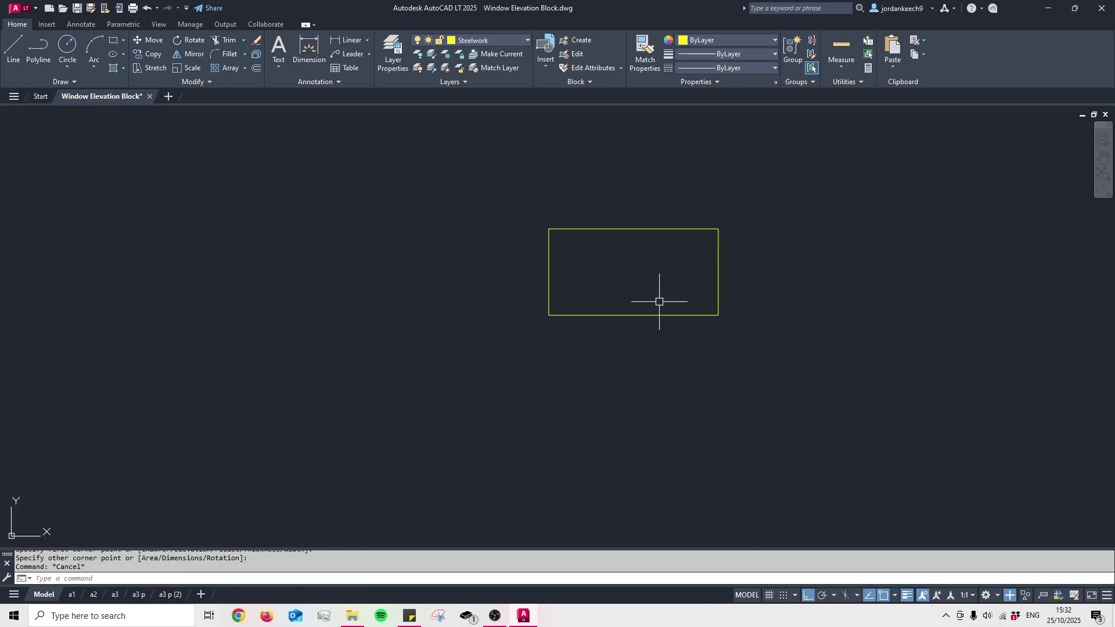
# Step: Draw a second rectangle 1000 wide and 5000 high to the right of the first one
pyautogui.moveTo(659, 301); pyautogui.dragTo(630, 299, button='middle')
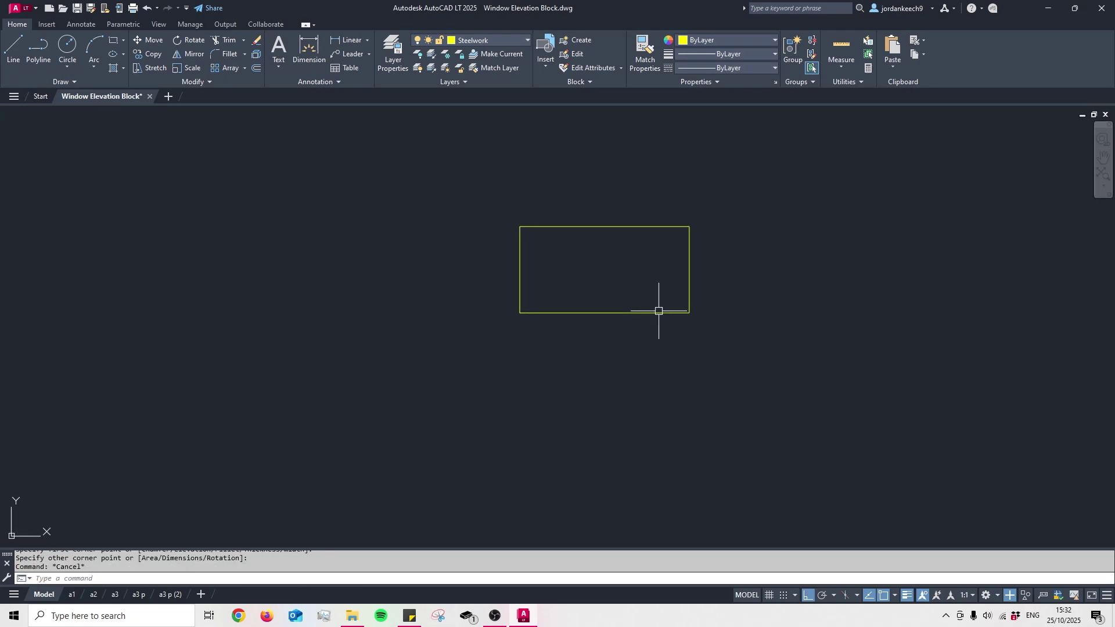
pyautogui.moveTo(760, 308); pyautogui.dragTo(654, 306, button='middle')
pyautogui.write('rec')
pyautogui.press('Return')
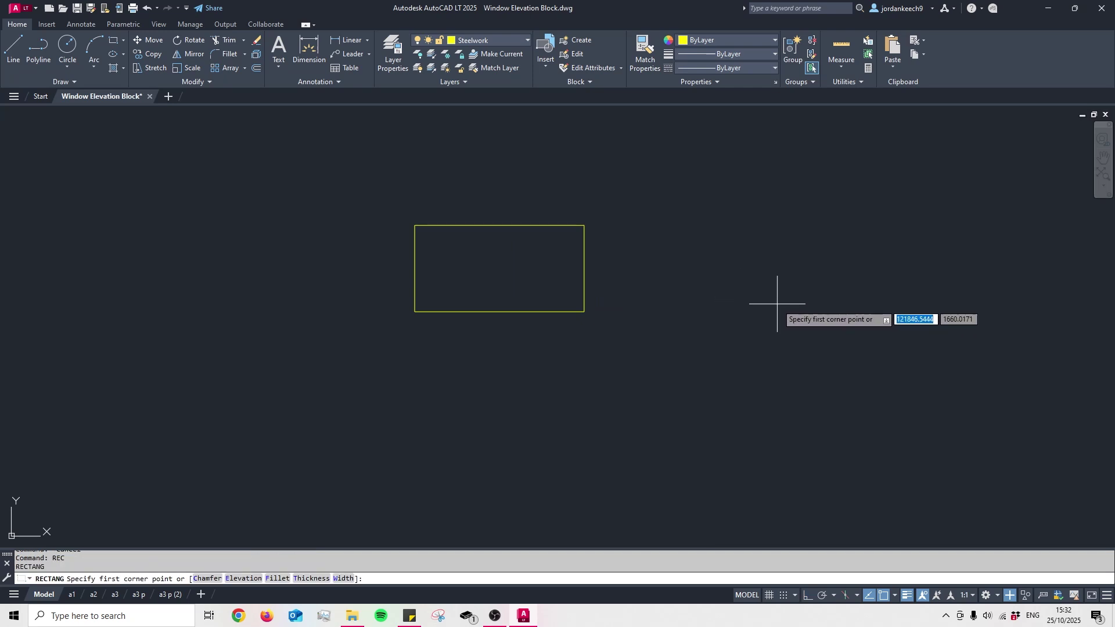
pyautogui.moveTo(776, 303); pyautogui.dragTo(700, 309, button='middle')
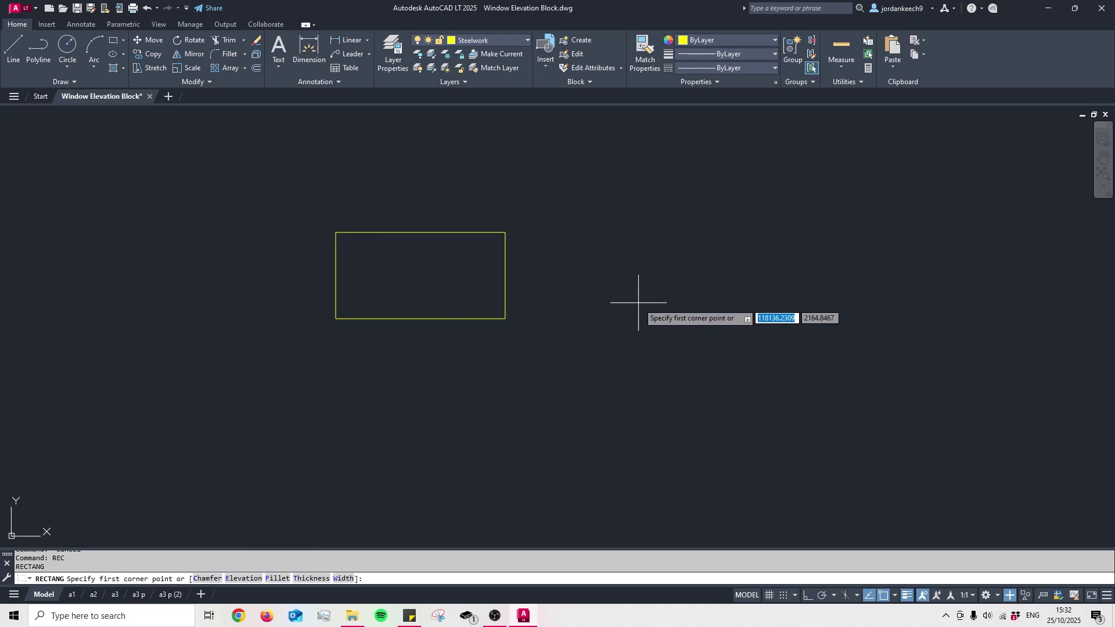
pyautogui.click(670, 340)
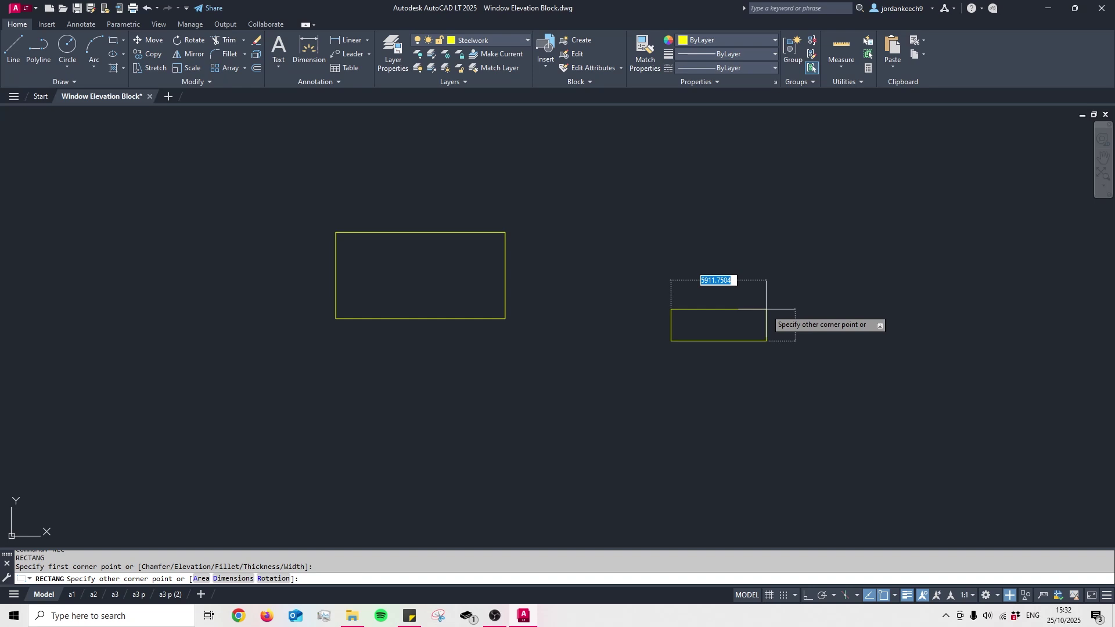
pyautogui.write('1000')
pyautogui.press('Tab')
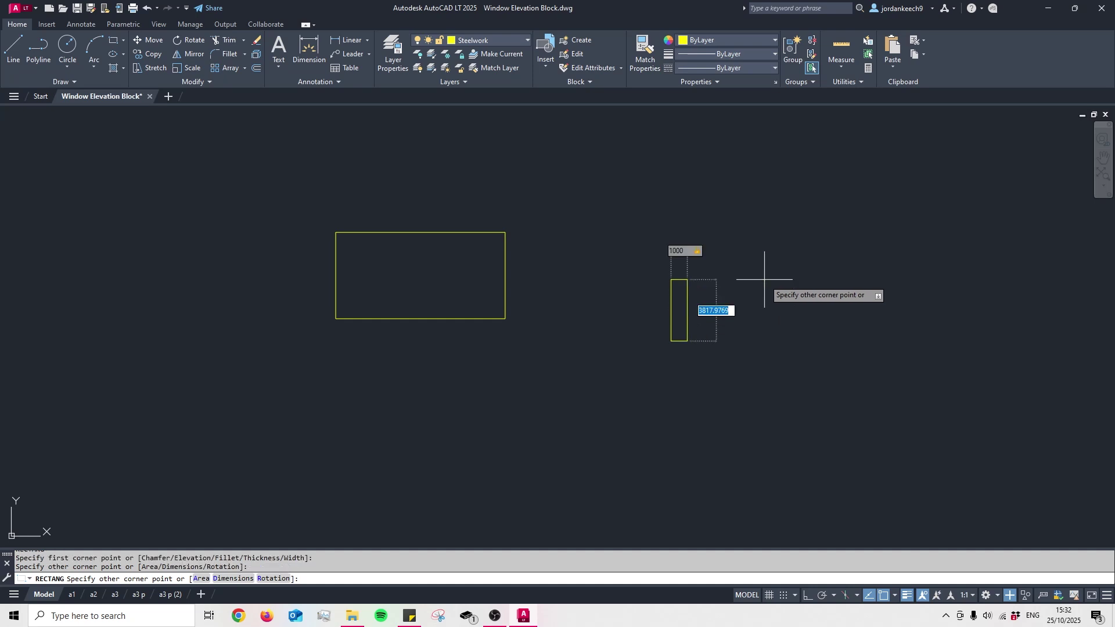
pyautogui.write('5000')
pyautogui.press('Tab')
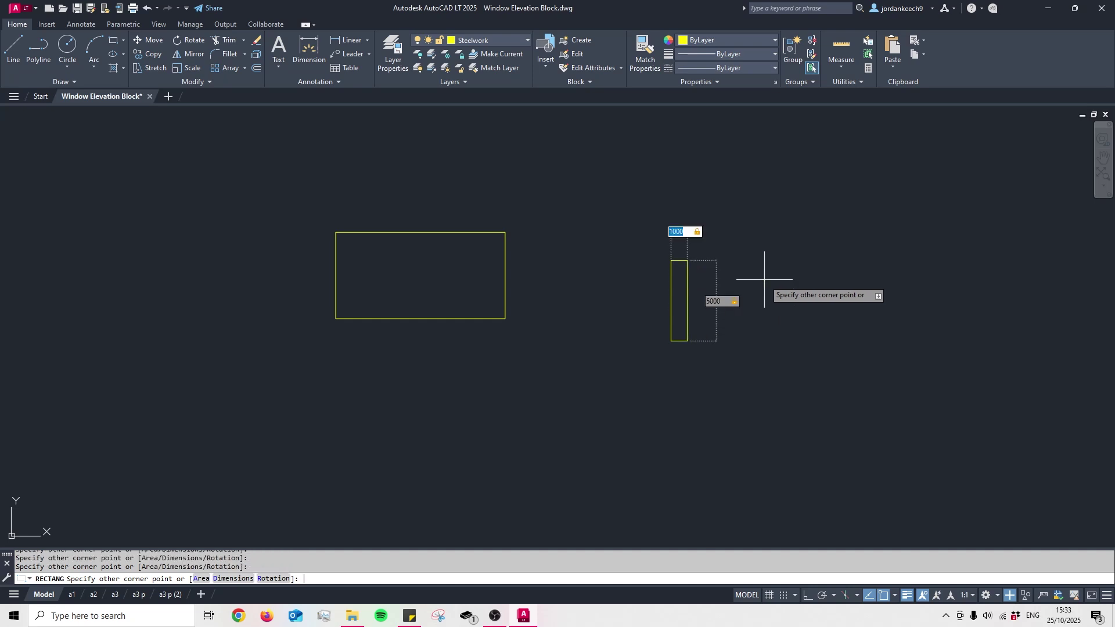
pyautogui.press('Return')
pyautogui.press('Escape')
pyautogui.scroll(4, 741, 308)
pyautogui.moveTo(579, 219); pyautogui.dragTo(555, 280, button='middle')
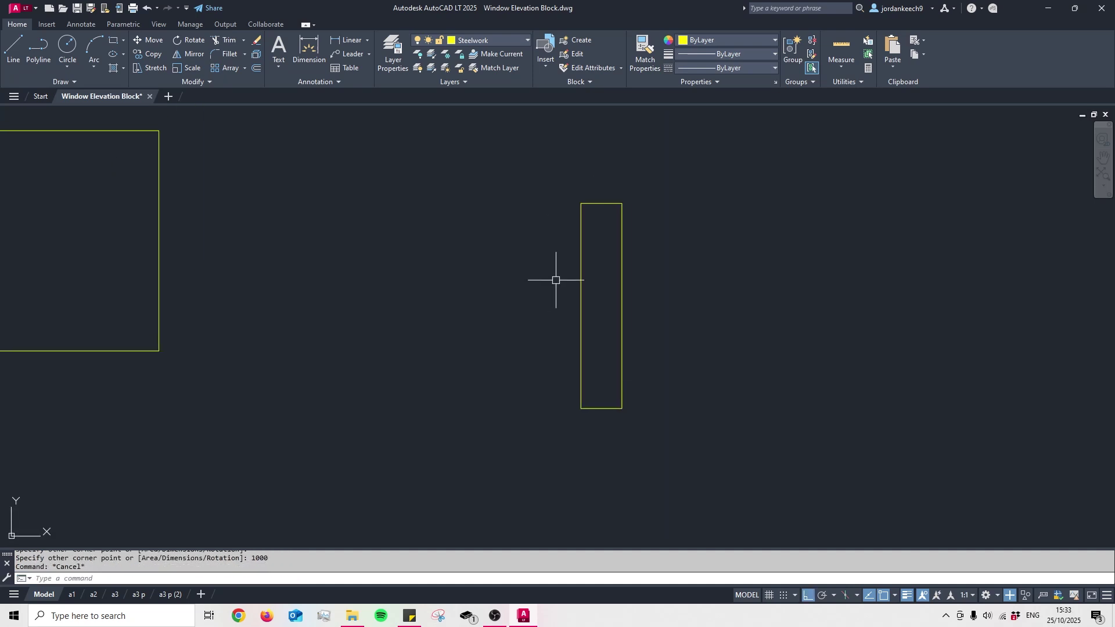
pyautogui.press('Escape')
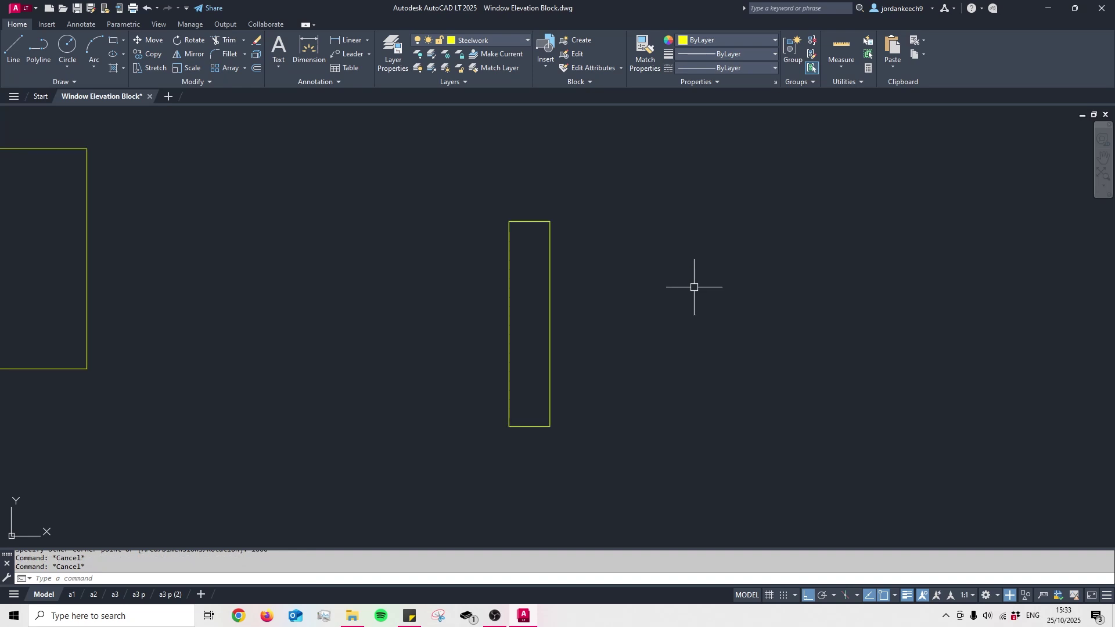
# Step: Draw a third rectangle 10000 high to the right of the narrow one, placing its width freehand
pyautogui.write('rec')
pyautogui.press('Return')
pyautogui.moveTo(796, 296); pyautogui.dragTo(695, 303, button='middle')
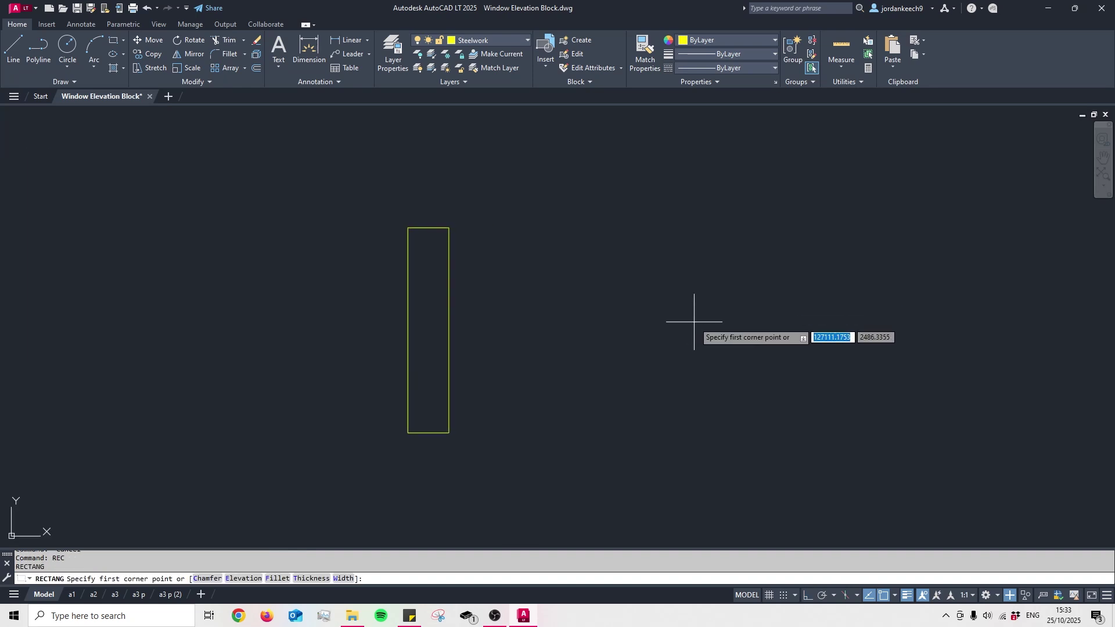
pyautogui.click(734, 328)
pyautogui.write('100')
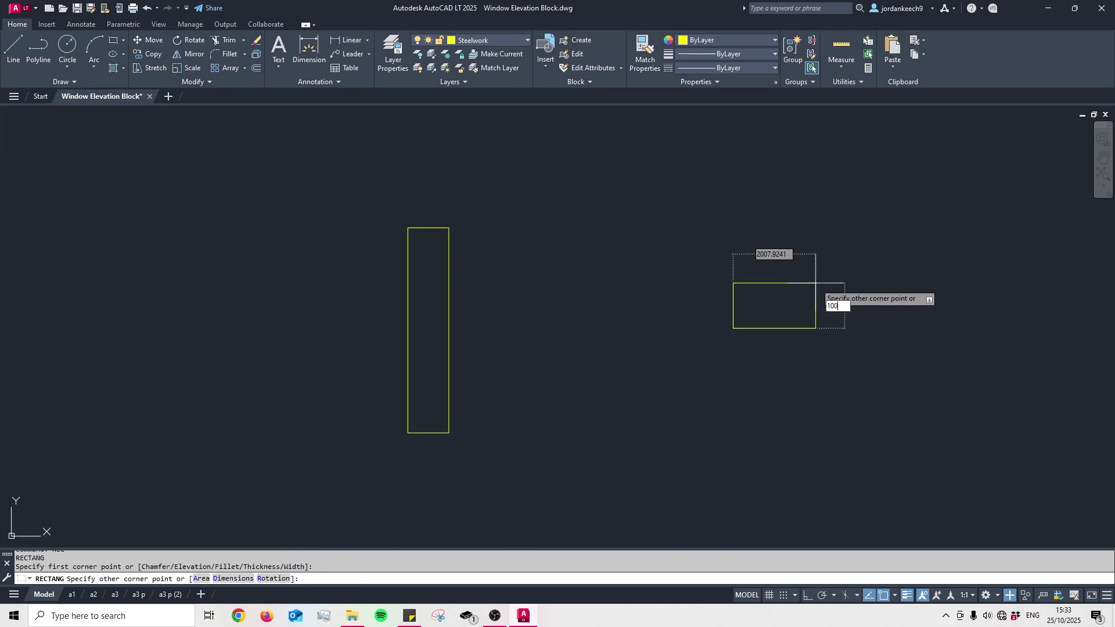
pyautogui.write('00')
pyautogui.press('Tab')
pyautogui.scroll(-3, 591, 450)
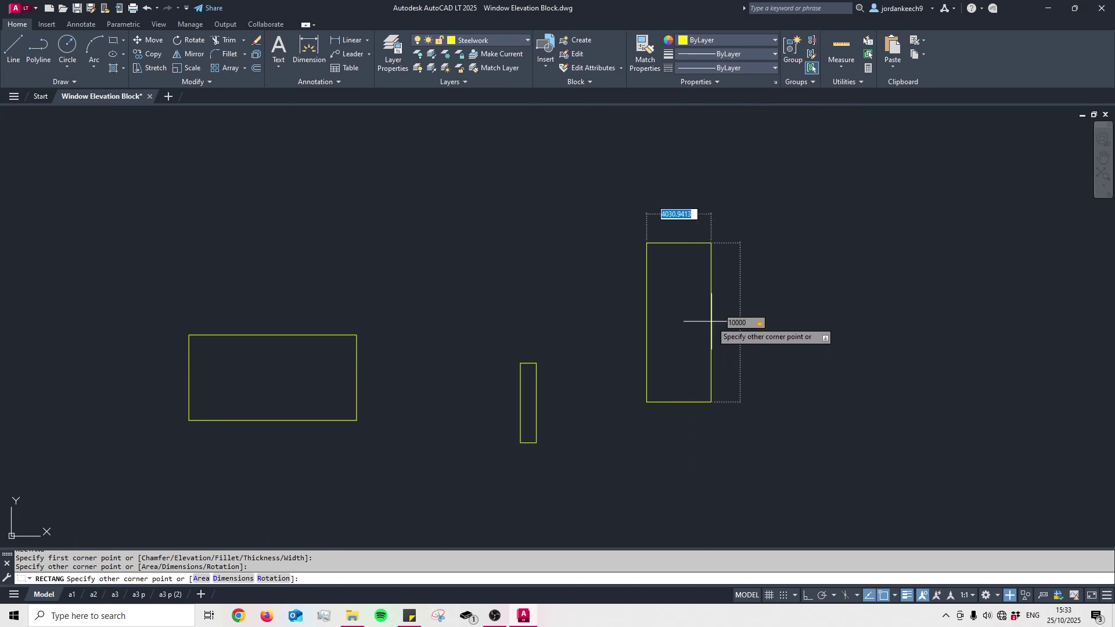
pyautogui.moveTo(711, 321); pyautogui.dragTo(622, 325, button='middle')
pyautogui.moveTo(709, 311); pyautogui.dragTo(670, 314, button='middle')
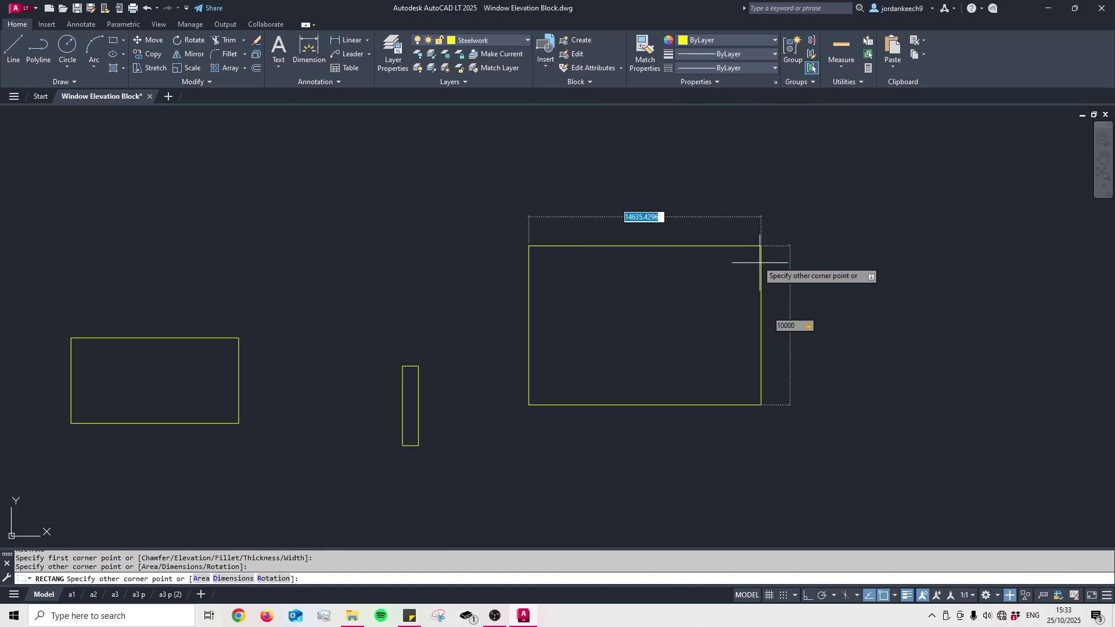
pyautogui.moveTo(765, 285)
pyautogui.mouseDown(button='middle')
pyautogui.moveTo(772, 279)
pyautogui.moveTo(746, 268)
pyautogui.mouseUp(button='middle')
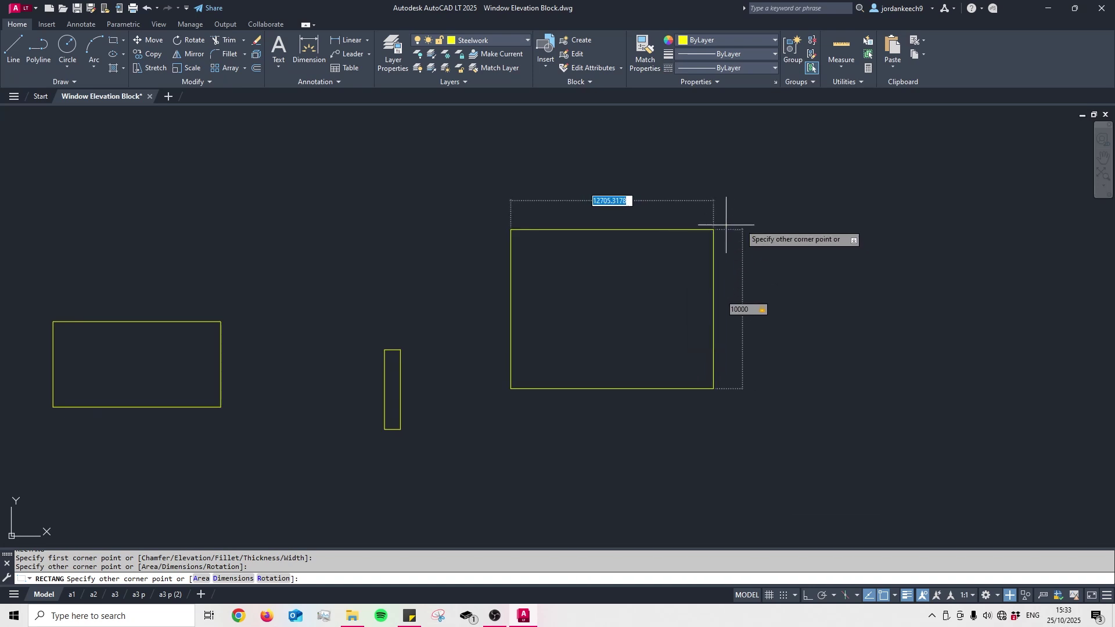
pyautogui.click(809, 250)
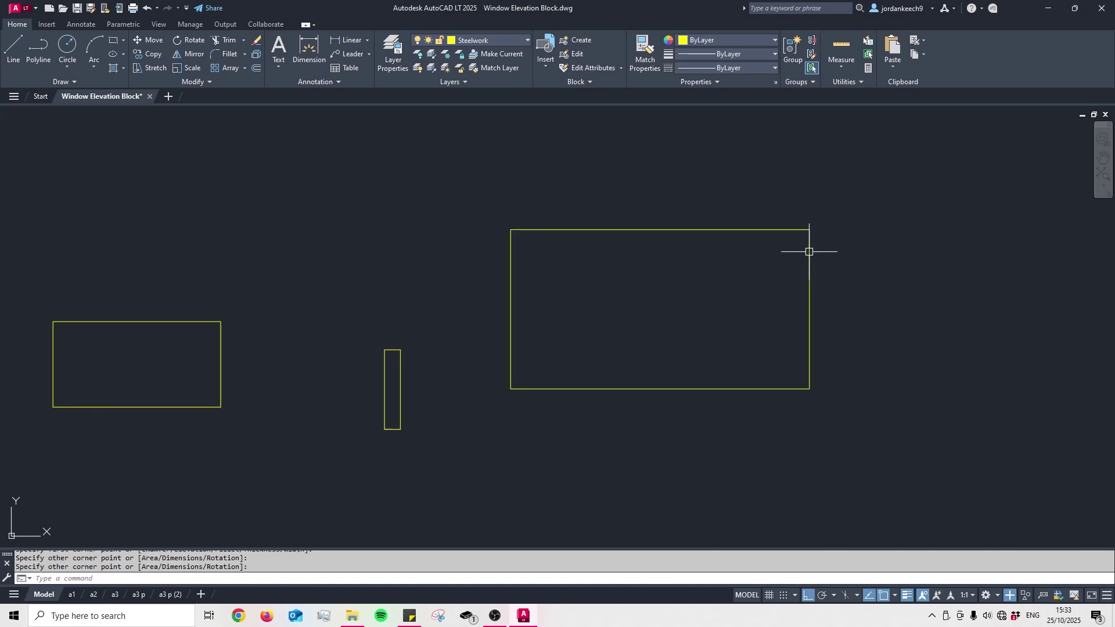
pyautogui.moveTo(764, 391); pyautogui.dragTo(768, 375, button='middle')
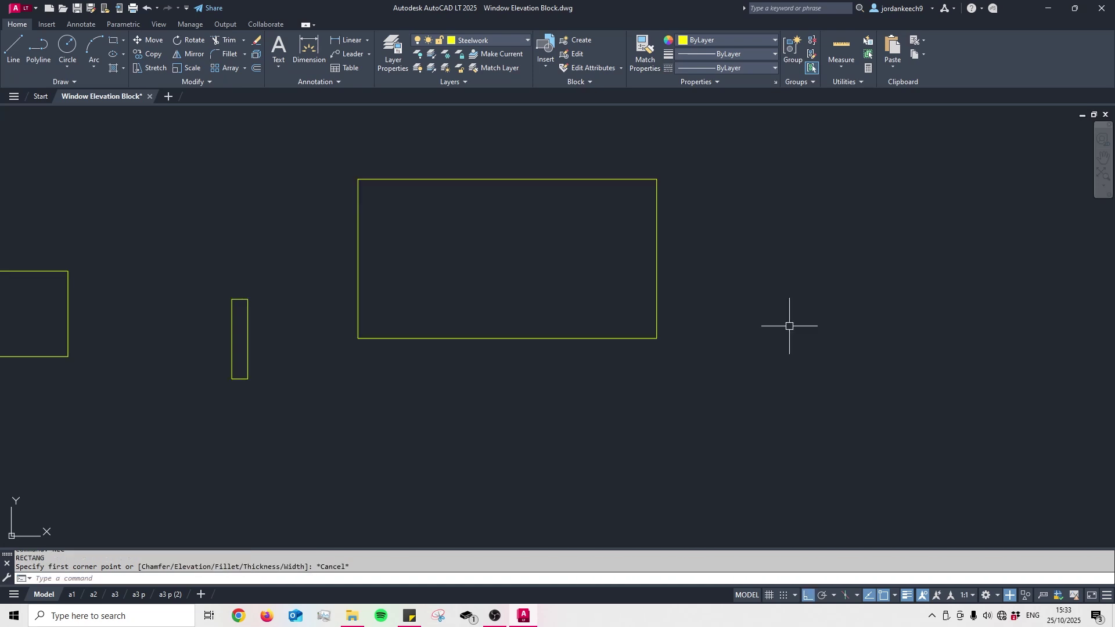
# Step: Draw a rectangle to the right of the others with its line width picked between two points, about 8796
pyautogui.write('rec')
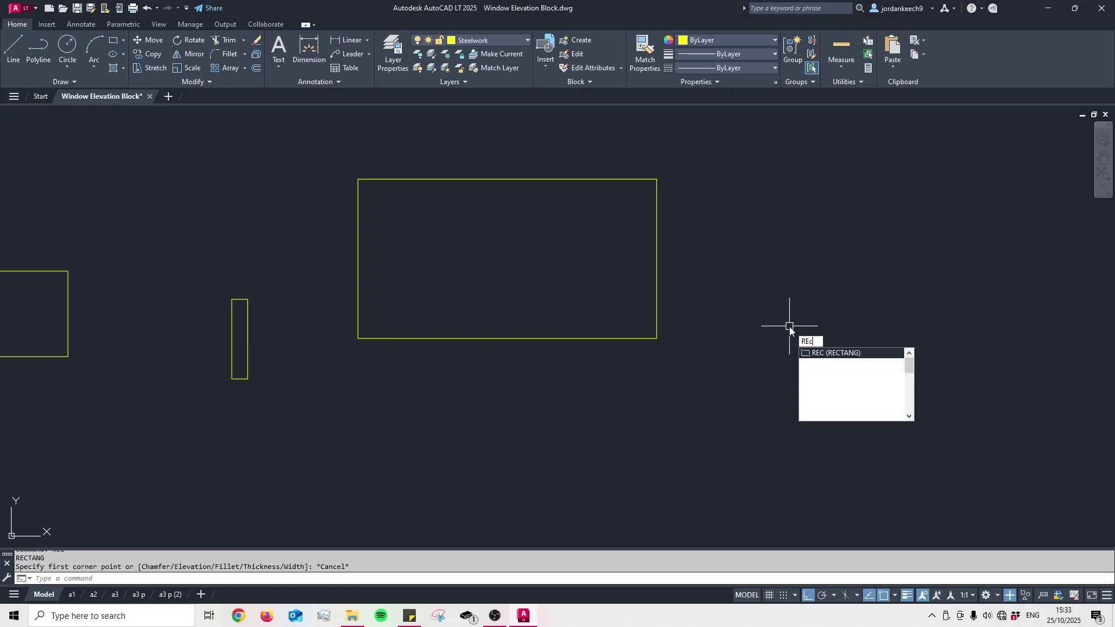
pyautogui.press('Return')
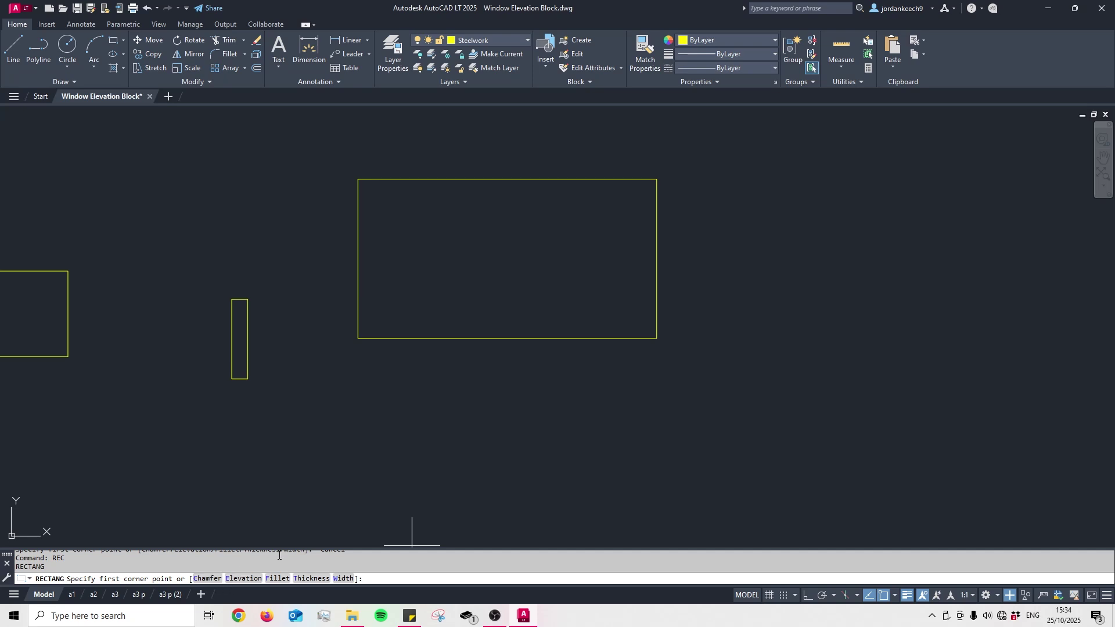
pyautogui.moveTo(681, 384); pyautogui.dragTo(627, 383, button='middle')
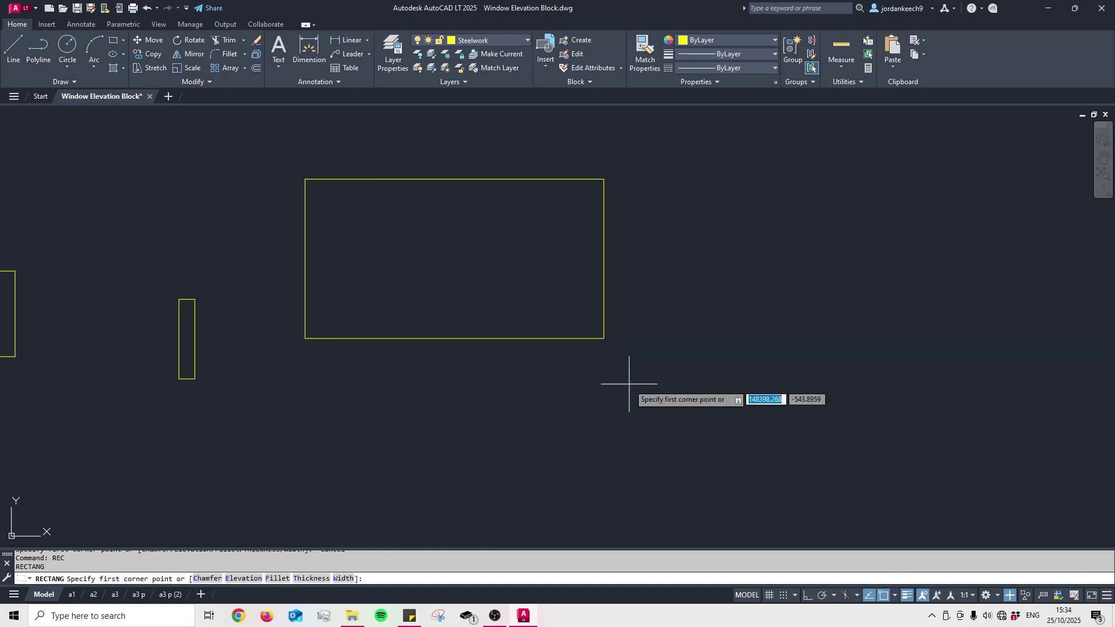
pyautogui.moveTo(828, 277); pyautogui.dragTo(677, 303, button='middle')
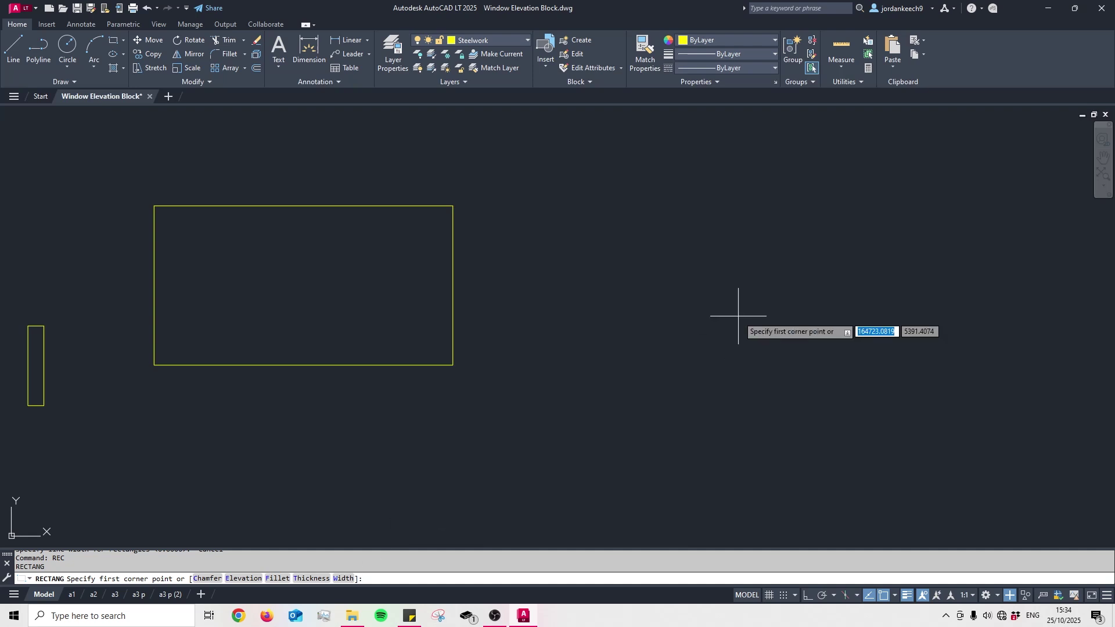
pyautogui.write('w')
pyautogui.press('Return')
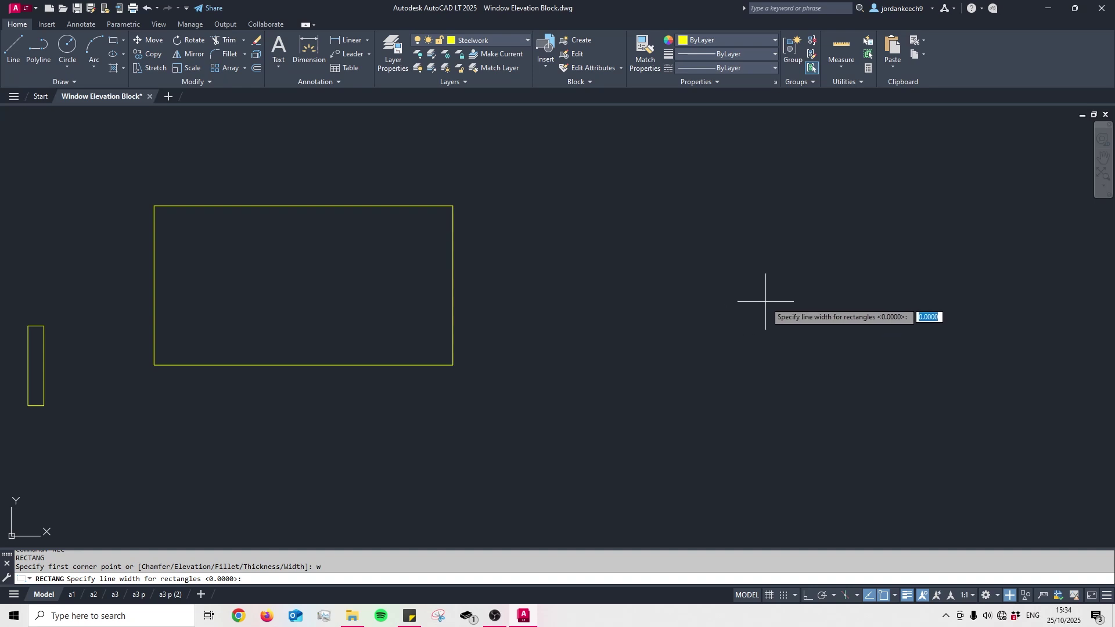
pyautogui.moveTo(743, 306); pyautogui.dragTo(699, 311, button='middle')
pyautogui.click(748, 348)
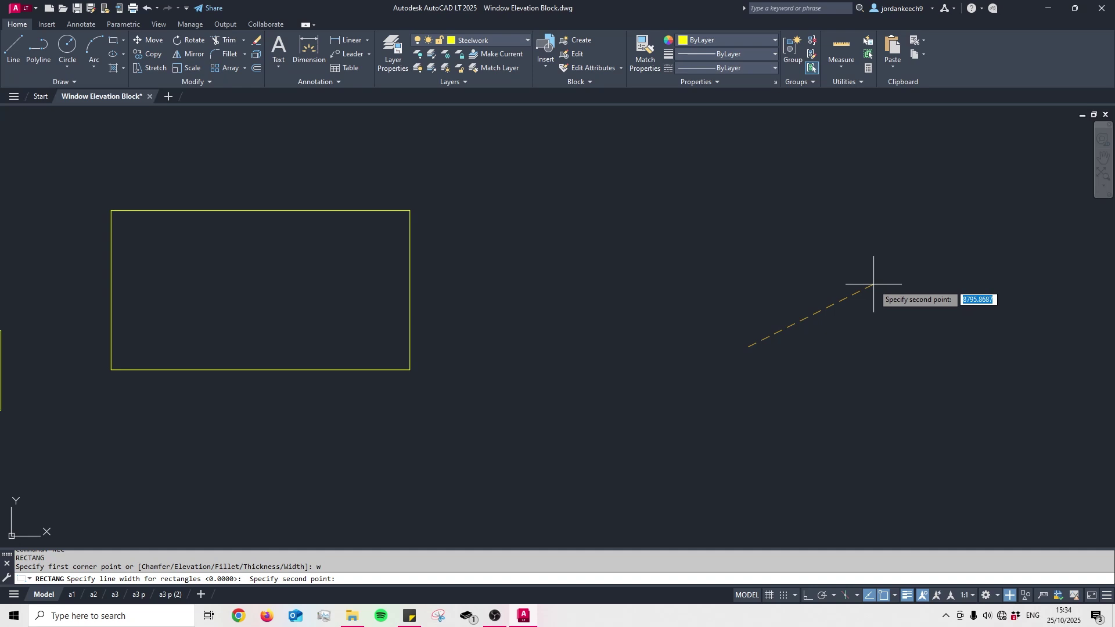
pyautogui.click(874, 284)
pyautogui.scroll(-2, 874, 284)
pyautogui.moveTo(873, 284); pyautogui.dragTo(409, 359, button='middle')
pyautogui.click(395, 413)
pyautogui.click(786, 233)
pyautogui.press('Escape')
pyautogui.moveTo(755, 278); pyautogui.dragTo(623, 258, button='middle')
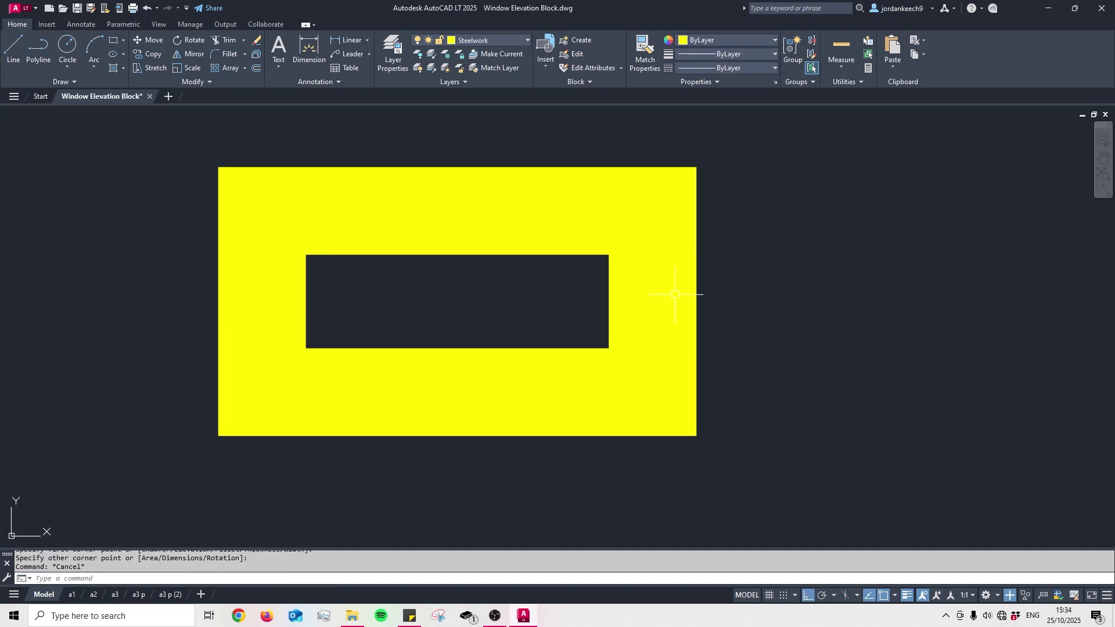
# Step: Draw a rectangle with a line width of 50 to the right of the very thick one
pyautogui.write('rec')
pyautogui.press('Return')
pyautogui.write('w')
pyautogui.press('Return')
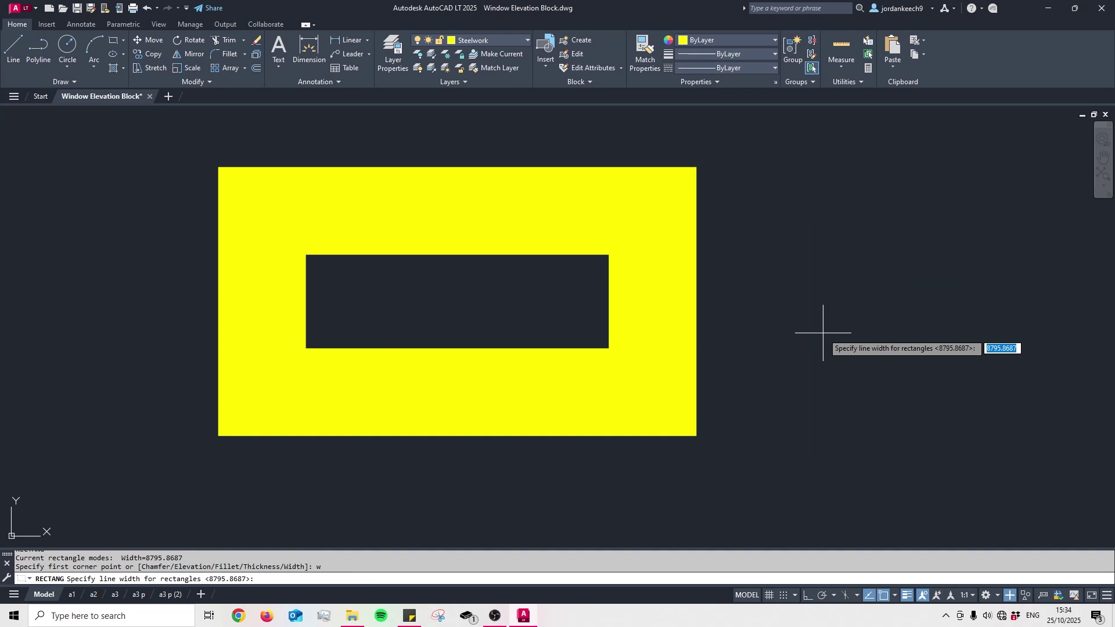
pyautogui.write('0')
pyautogui.press('Return')
pyautogui.click(793, 345)
pyautogui.click(1020, 199)
pyautogui.press('Escape')
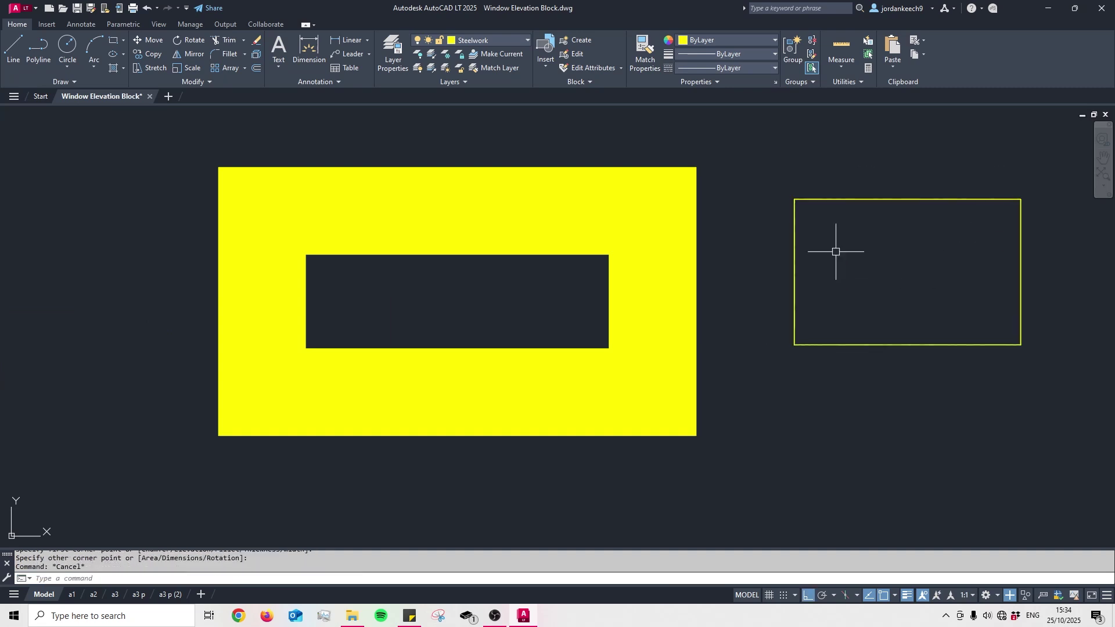
# Step: Draw another, larger rectangle to the right using the same line width of 50
pyautogui.scroll(10, 865, 200)
pyautogui.scroll(-12, 766, 215)
pyautogui.scroll(14, 194, 275)
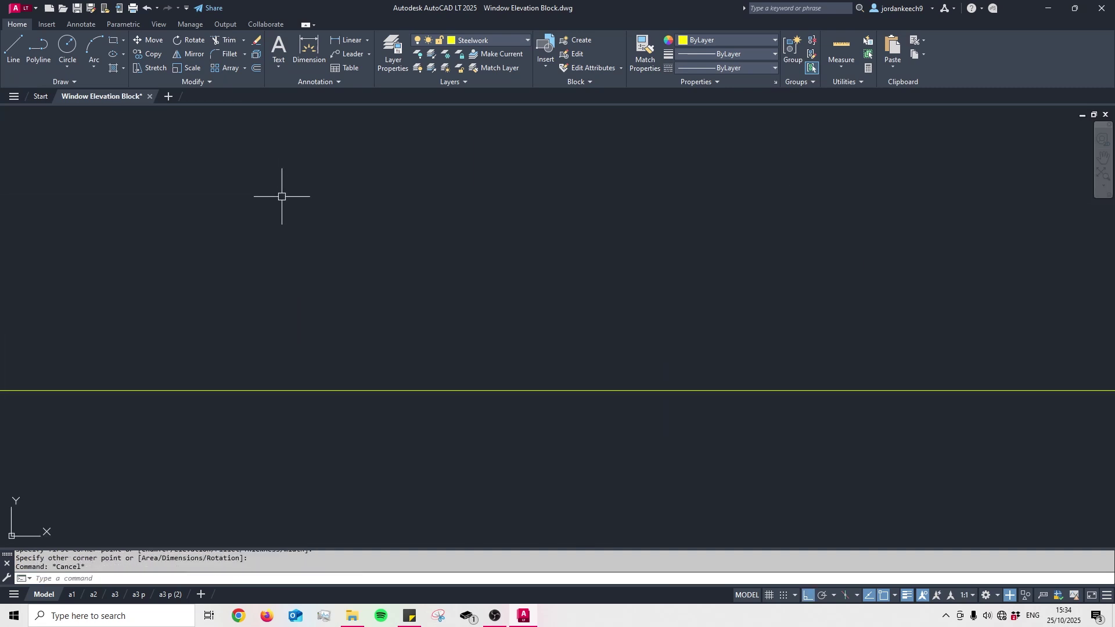
pyautogui.scroll(-5, 221, 314)
pyautogui.scroll(-6, 318, 316)
pyautogui.moveTo(565, 335); pyautogui.dragTo(635, 297, button='middle')
pyautogui.moveTo(689, 339); pyautogui.dragTo(478, 321, button='middle')
pyautogui.moveTo(764, 301); pyautogui.dragTo(643, 319, button='middle')
pyautogui.write('rec')
pyautogui.press('Return')
pyautogui.click(680, 396)
pyautogui.press('Escape')
pyautogui.scroll(8, 751, 238)
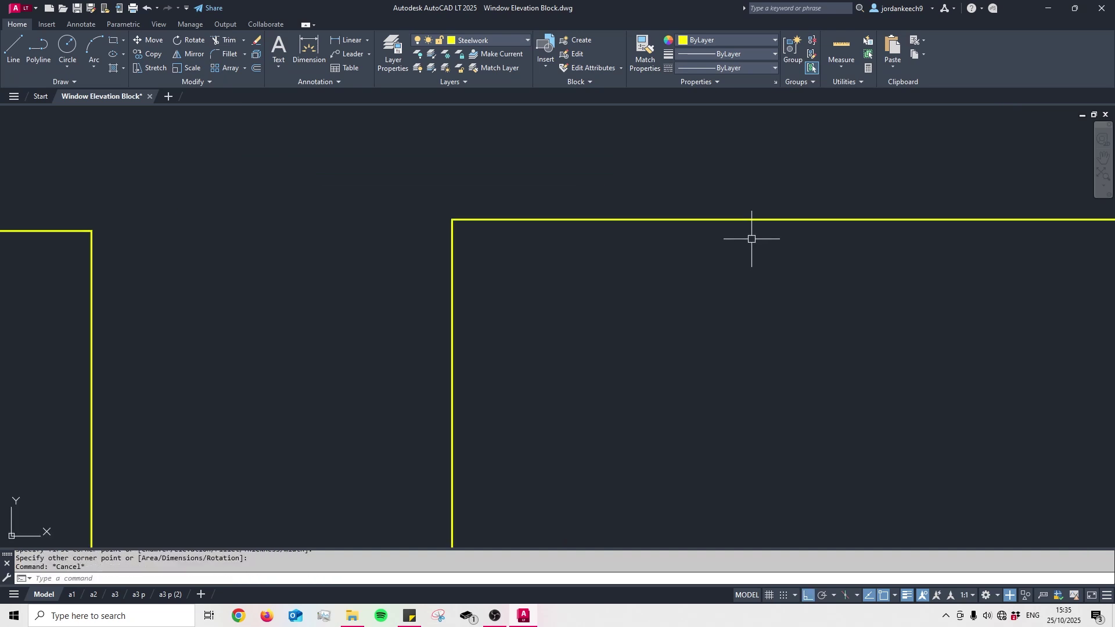
# Step: Reset the rectangle line width to 0 and draw a thin rectangle above the very thick one
pyautogui.scroll(-8, 751, 238)
pyautogui.moveTo(891, 294); pyautogui.dragTo(667, 323, button='middle')
pyautogui.write('rec')
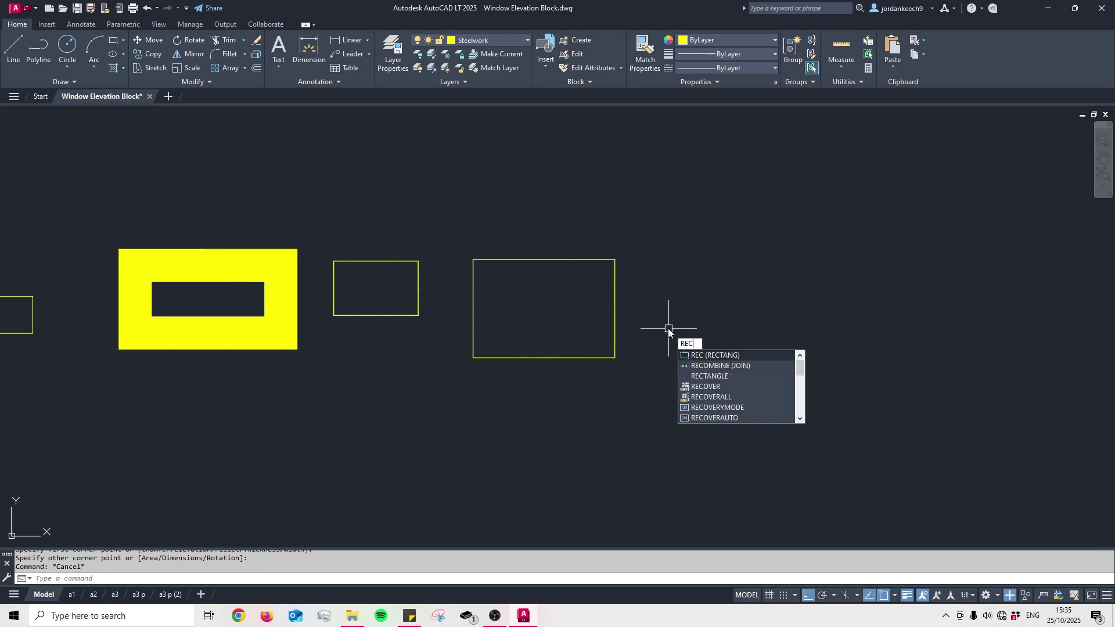
pyautogui.press('Return')
pyautogui.scroll(-5, 755, 314)
pyautogui.scroll(6, 522, 329)
pyautogui.scroll(-2, 610, 436)
pyautogui.moveTo(609, 435); pyautogui.dragTo(464, 342, button='middle')
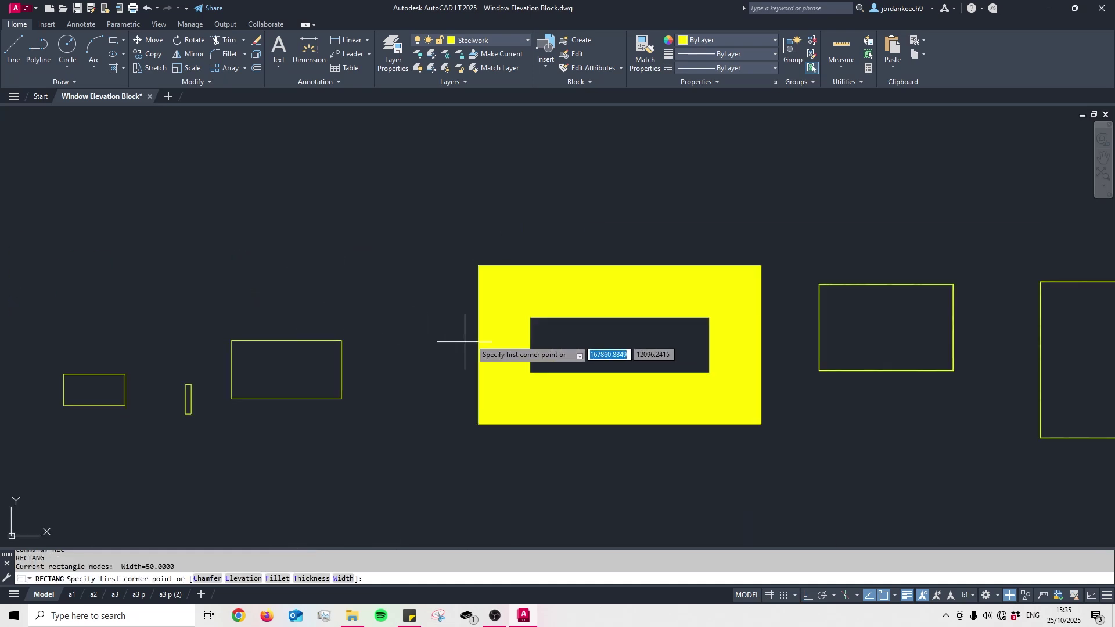
pyautogui.write('w')
pyautogui.press('Return')
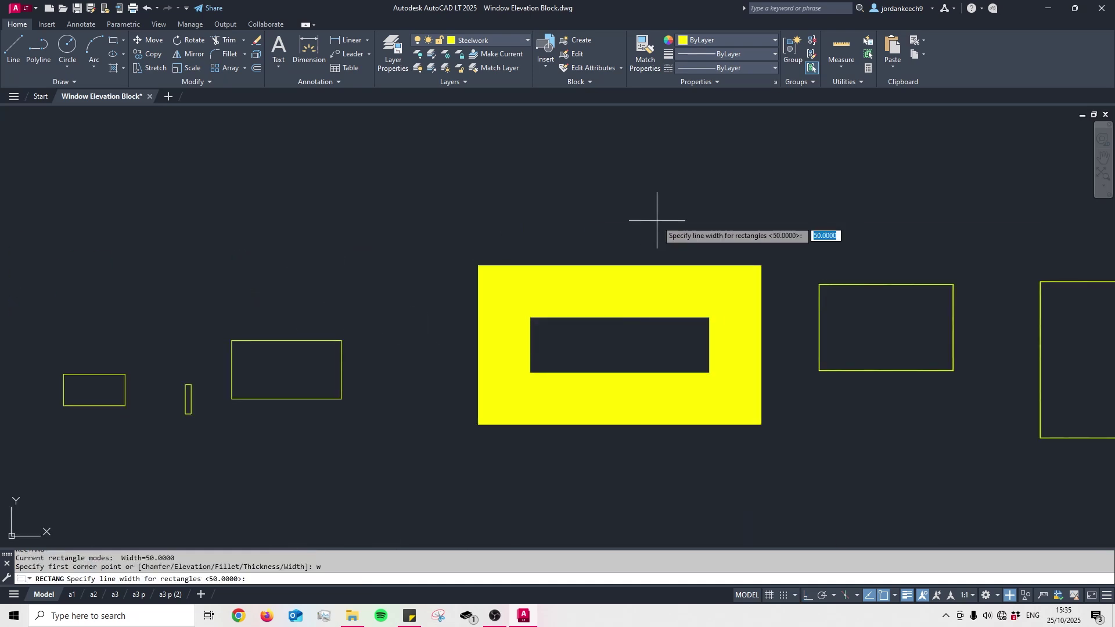
pyautogui.write('0')
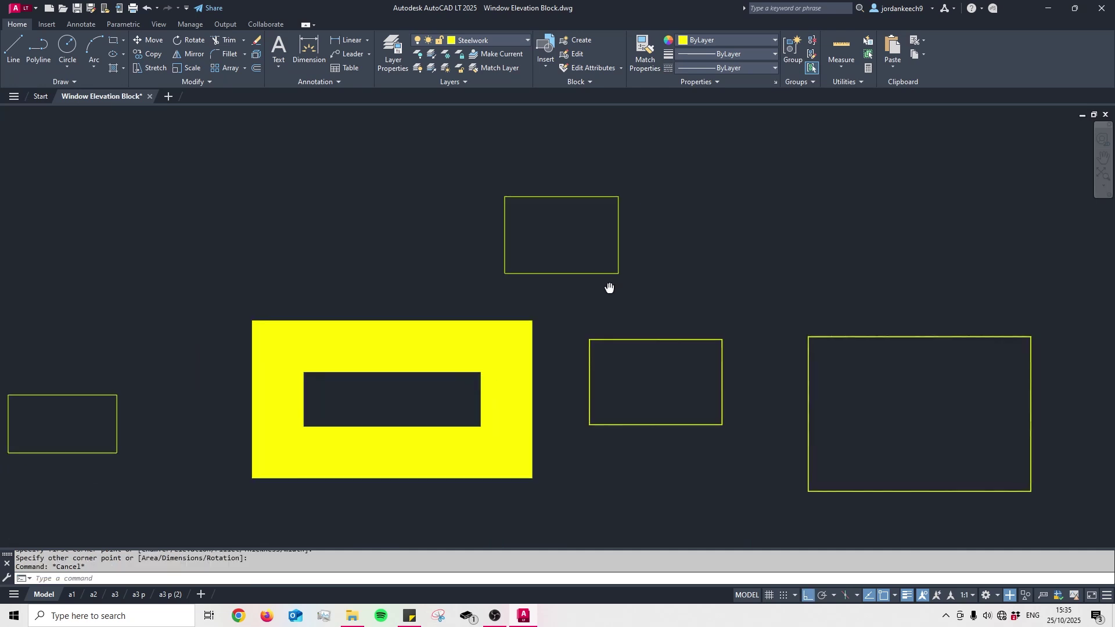
# Step: Draw a rectangle with a fillet radius of 5000, taller than wide, to the right of the large width-50 rectangle
pyautogui.moveTo(613, 286); pyautogui.dragTo(570, 257, button='middle')
pyautogui.moveTo(657, 284); pyautogui.dragTo(584, 281, button='middle')
pyautogui.write('rec')
pyautogui.press('Return')
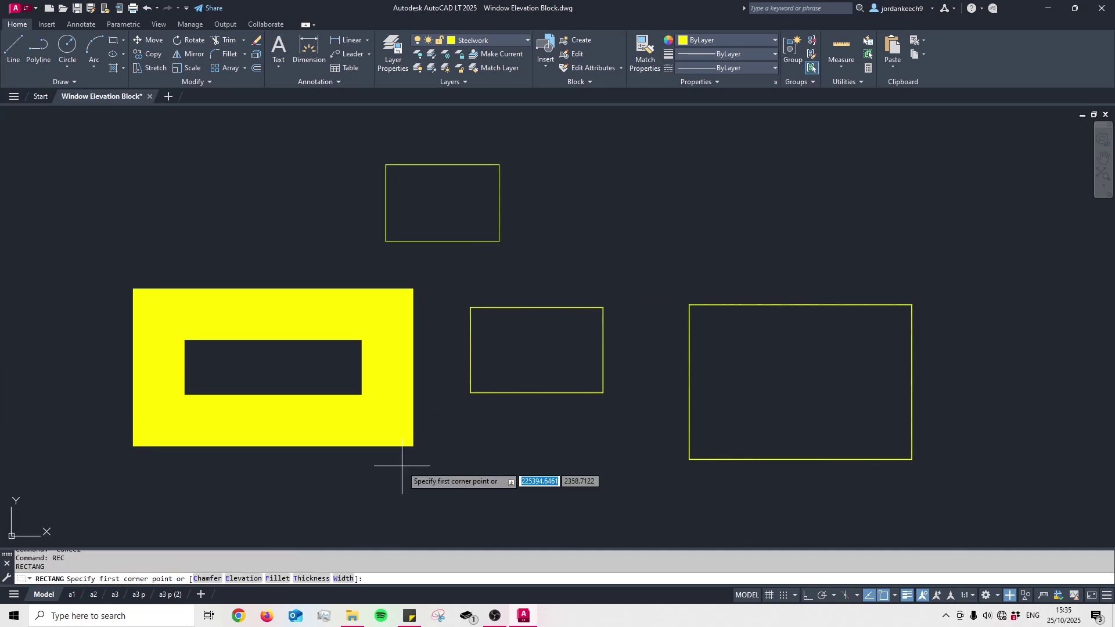
pyautogui.click(279, 579)
pyautogui.moveTo(1055, 361)
pyautogui.mouseDown(button='middle')
pyautogui.moveTo(833, 325)
pyautogui.moveTo(742, 326)
pyautogui.moveTo(791, 329)
pyautogui.moveTo(702, 346)
pyautogui.moveTo(618, 331)
pyautogui.mouseUp(button='middle')
pyautogui.write('5000')
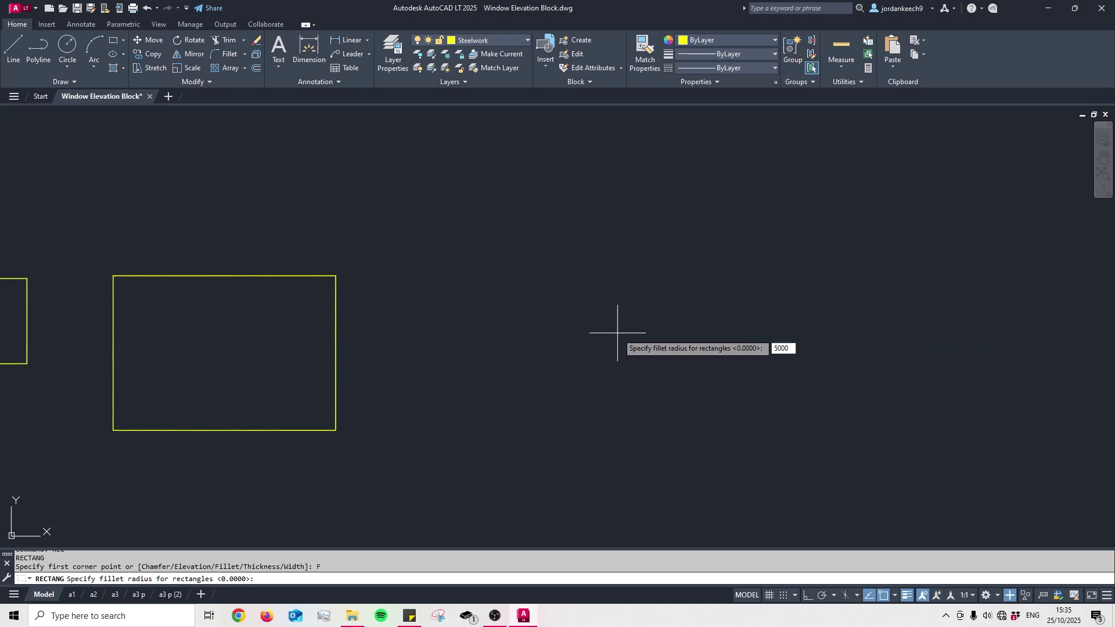
pyautogui.press('Return')
pyautogui.moveTo(715, 331); pyautogui.dragTo(534, 336, button='middle')
pyautogui.click(489, 357)
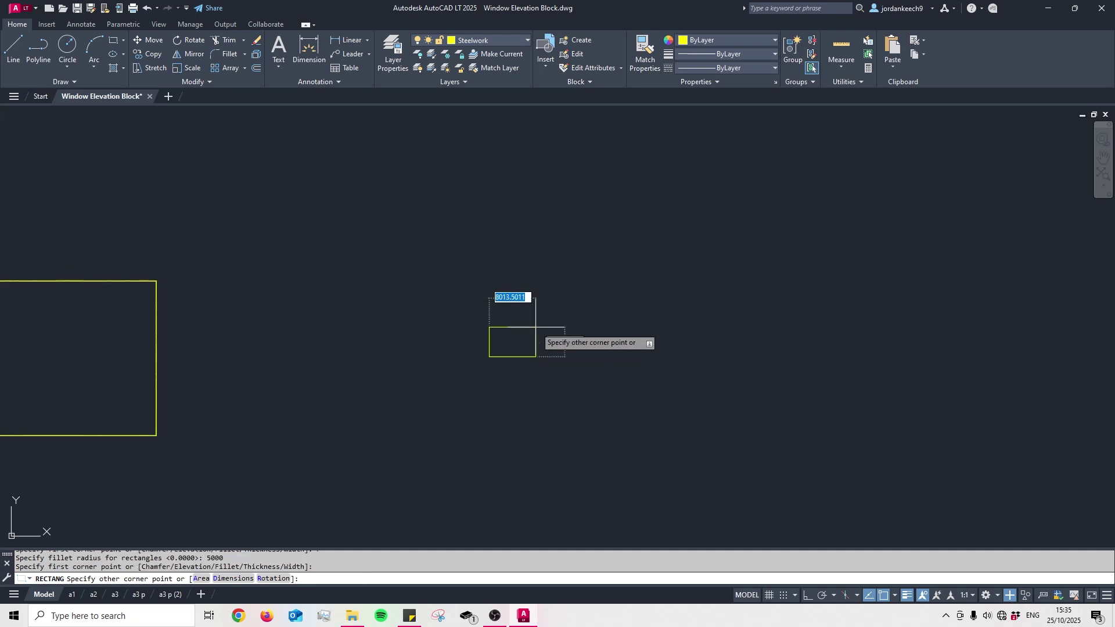
pyautogui.scroll(-2, 566, 306)
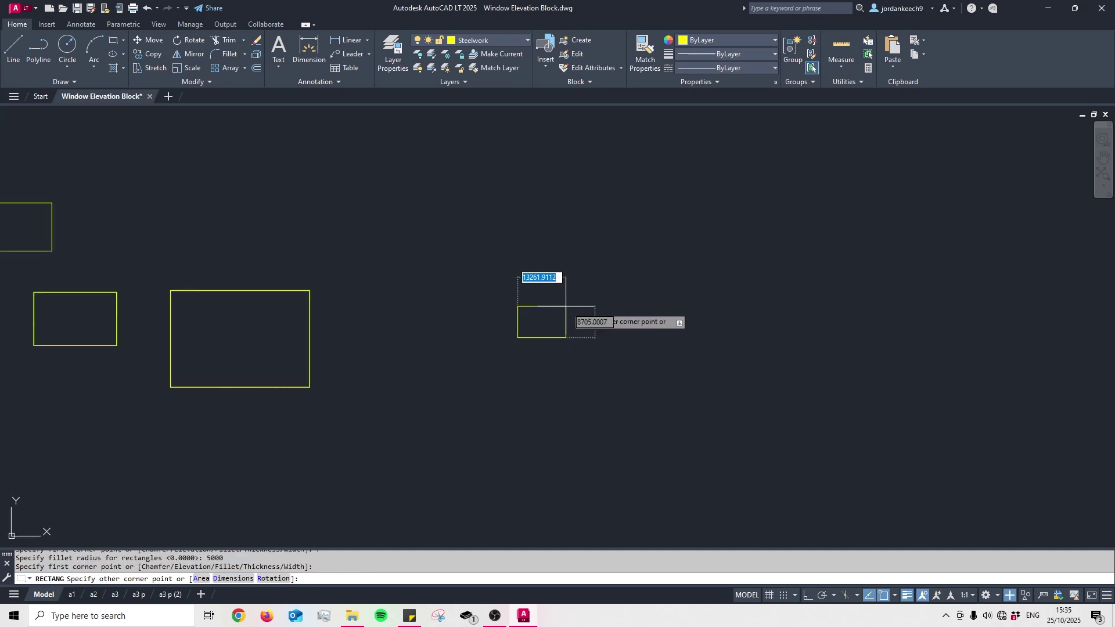
pyautogui.moveTo(750, 183); pyautogui.dragTo(703, 226, button='middle')
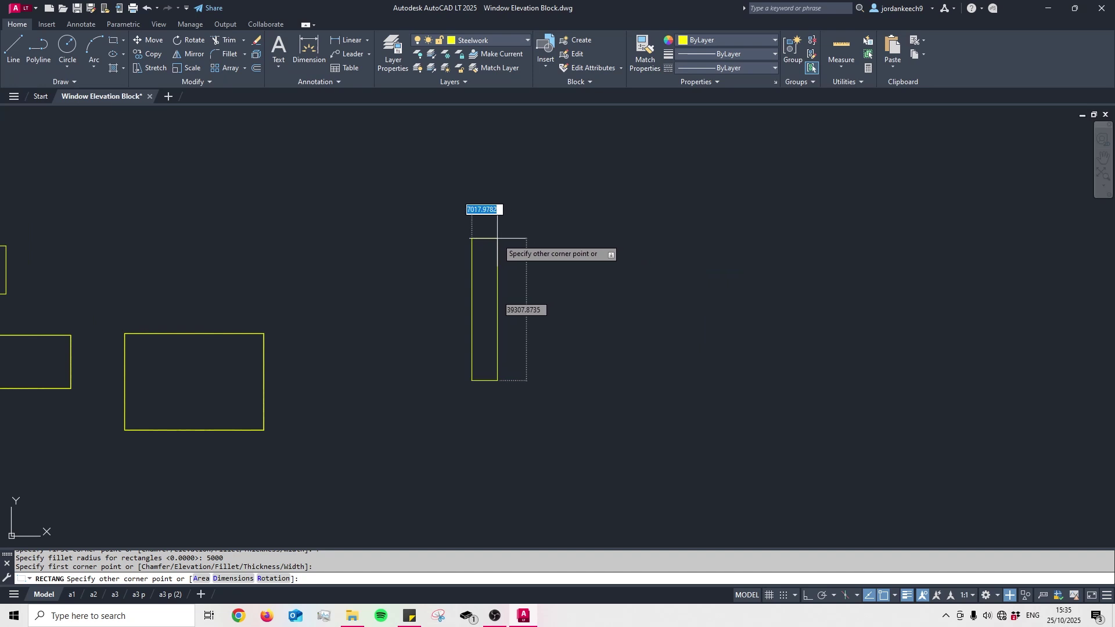
pyautogui.click(600, 235)
# Step: Reset the rectangle fillet radius to 0 and draw a larger sharp-cornered rectangle to the right of the rounded one
pyautogui.moveTo(600, 235); pyautogui.dragTo(490, 247, button='middle')
pyautogui.press('Return')
pyautogui.write('f')
pyautogui.press('Return')
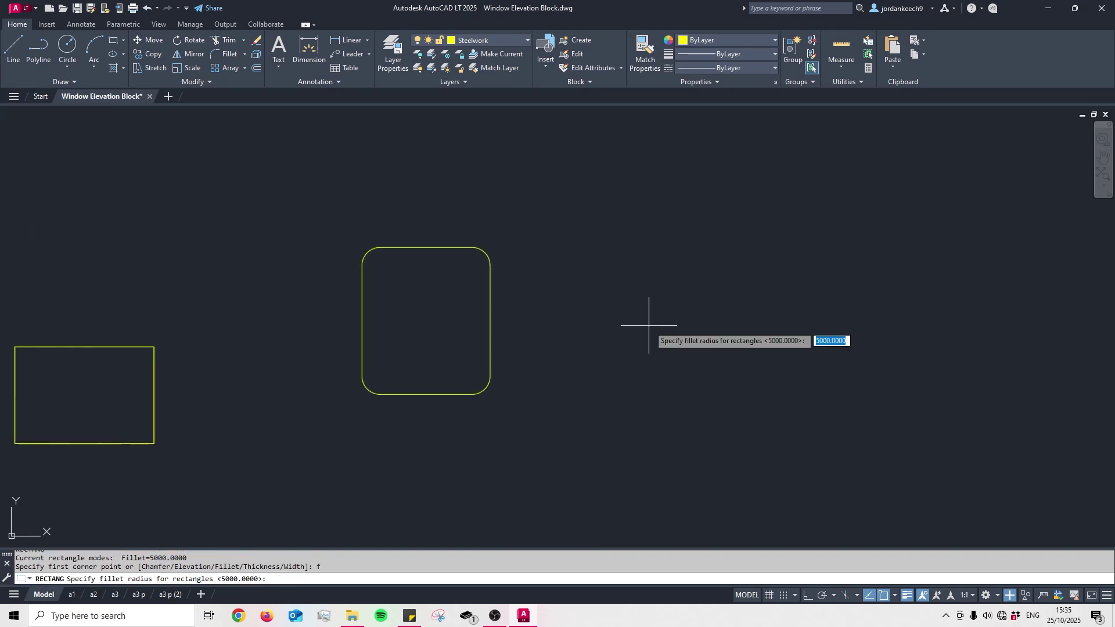
pyautogui.write('0')
pyautogui.press('Return')
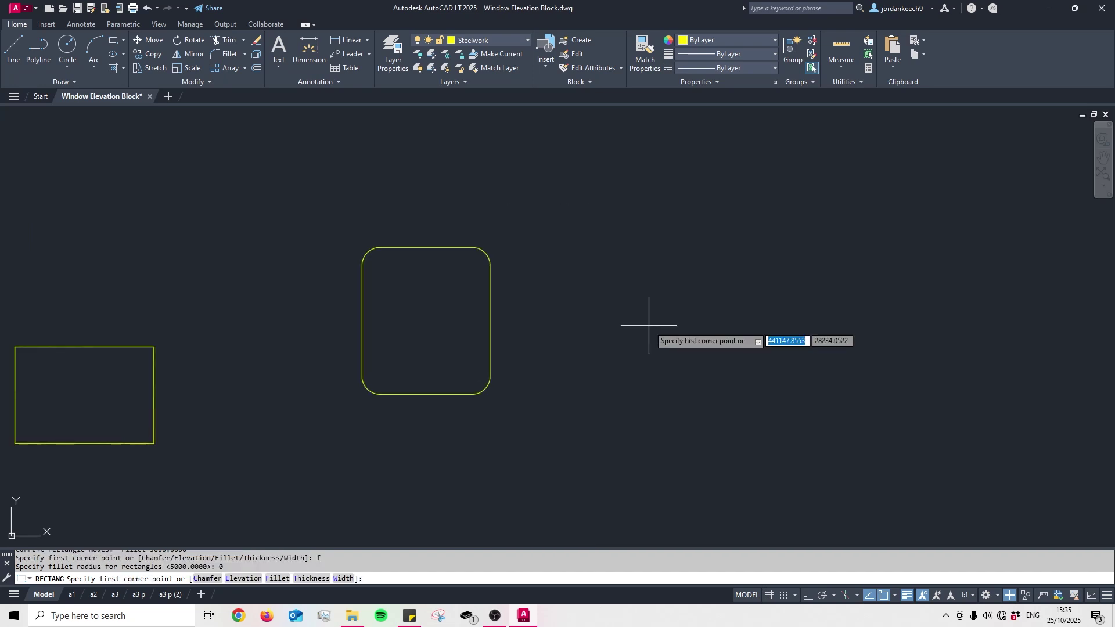
pyautogui.moveTo(754, 316); pyautogui.dragTo(557, 380, button='middle')
pyautogui.click(509, 423)
pyautogui.scroll(4, 490, 244)
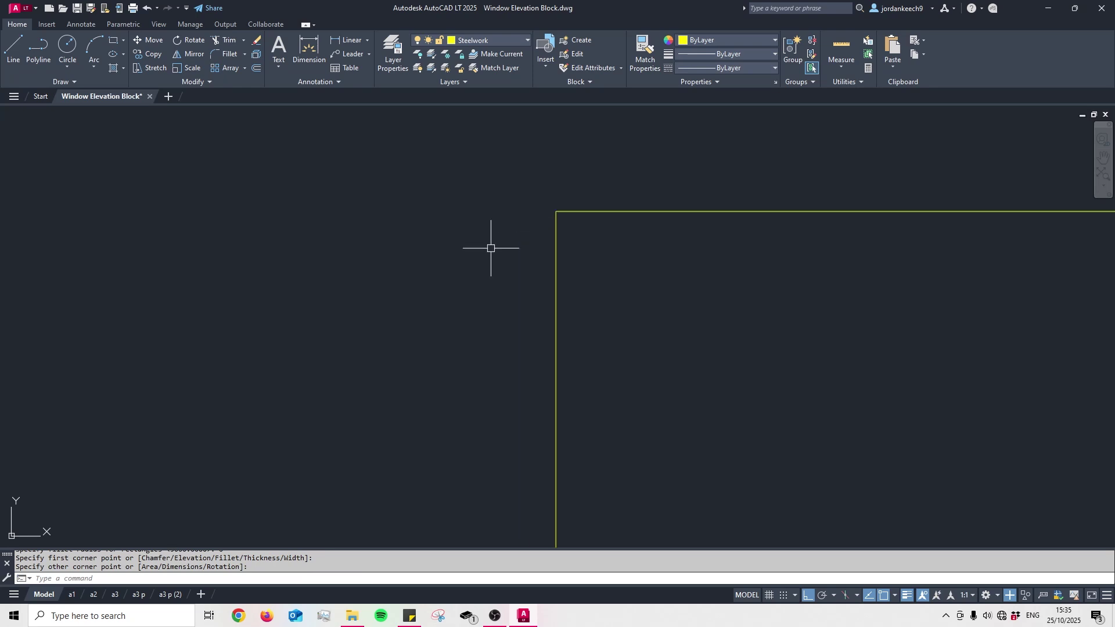
pyautogui.scroll(-6, 608, 289)
# Step: Start a new rectangle with a first chamfer distance of 5000 and a second chamfer distance of 1000
pyautogui.moveTo(655, 332); pyautogui.dragTo(600, 333, button='middle')
pyautogui.moveTo(599, 332); pyautogui.dragTo(544, 323, button='middle')
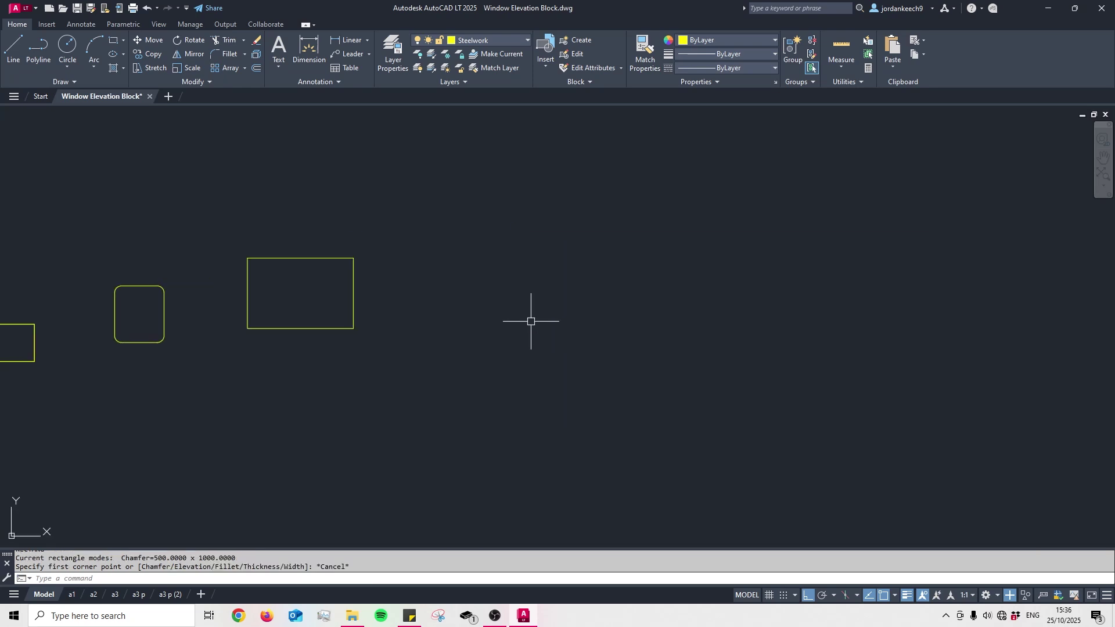
pyautogui.write('rec')
pyautogui.press('Return')
pyautogui.write('c')
pyautogui.press('Return')
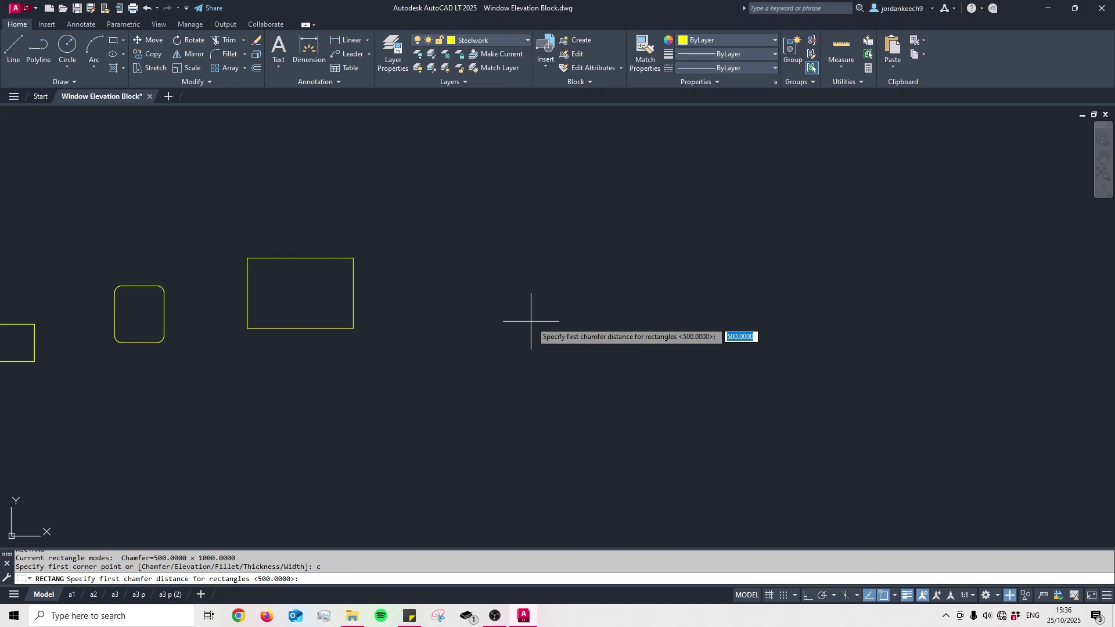
pyautogui.write('5000')
pyautogui.press('Return')
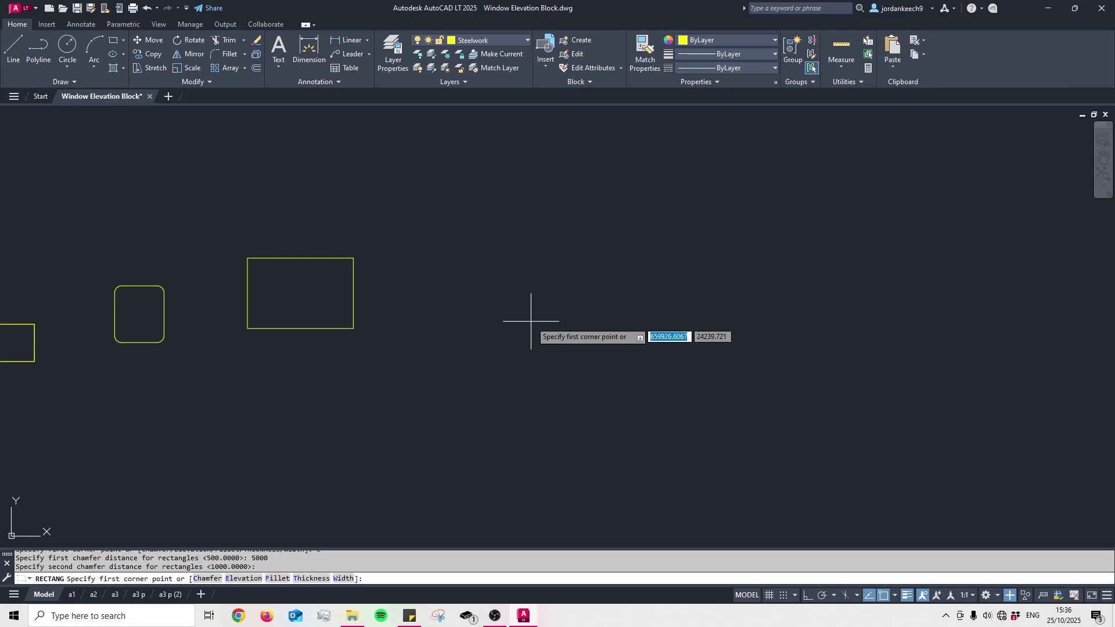
pyautogui.press('Return')
# Step: Draw the unequally chamfered rectangle to the right of the sharp-cornered one, small enough that its bevels stand out
pyautogui.click(524, 418)
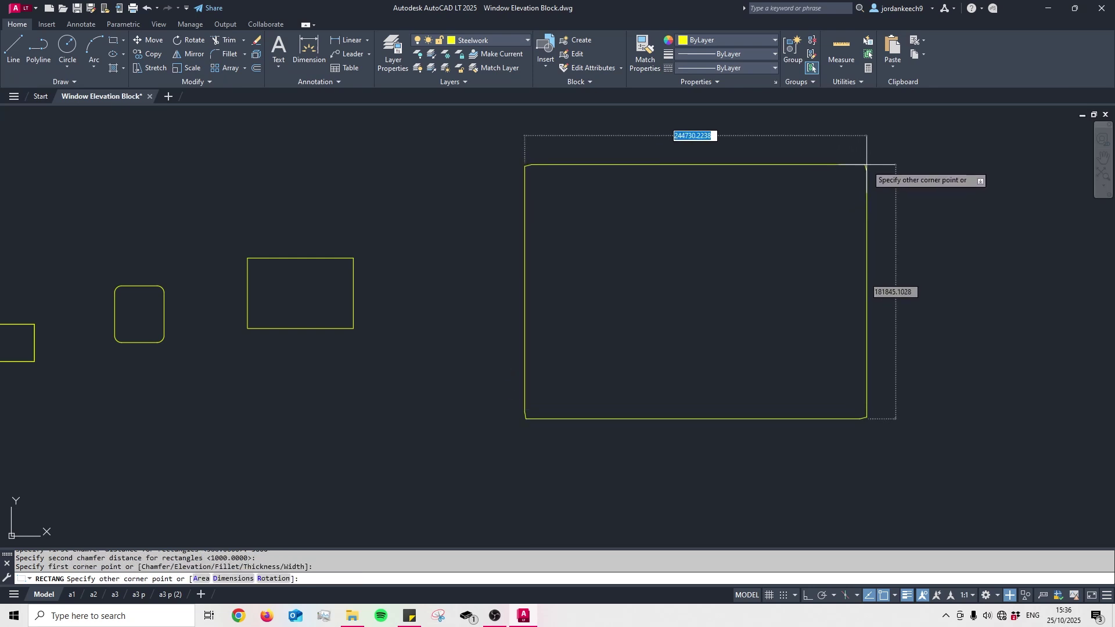
pyautogui.scroll(-5, 865, 165)
pyautogui.scroll(5, 881, 184)
pyautogui.scroll(7, 474, 219)
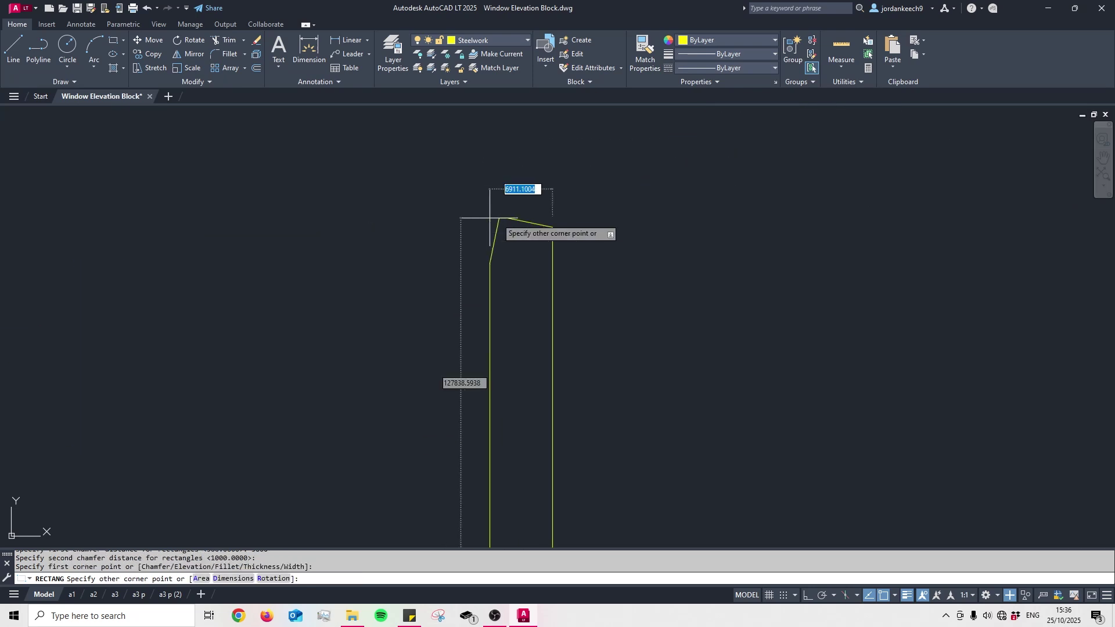
pyautogui.scroll(-6, 494, 221)
pyautogui.scroll(6, 491, 407)
pyautogui.scroll(4, 718, 209)
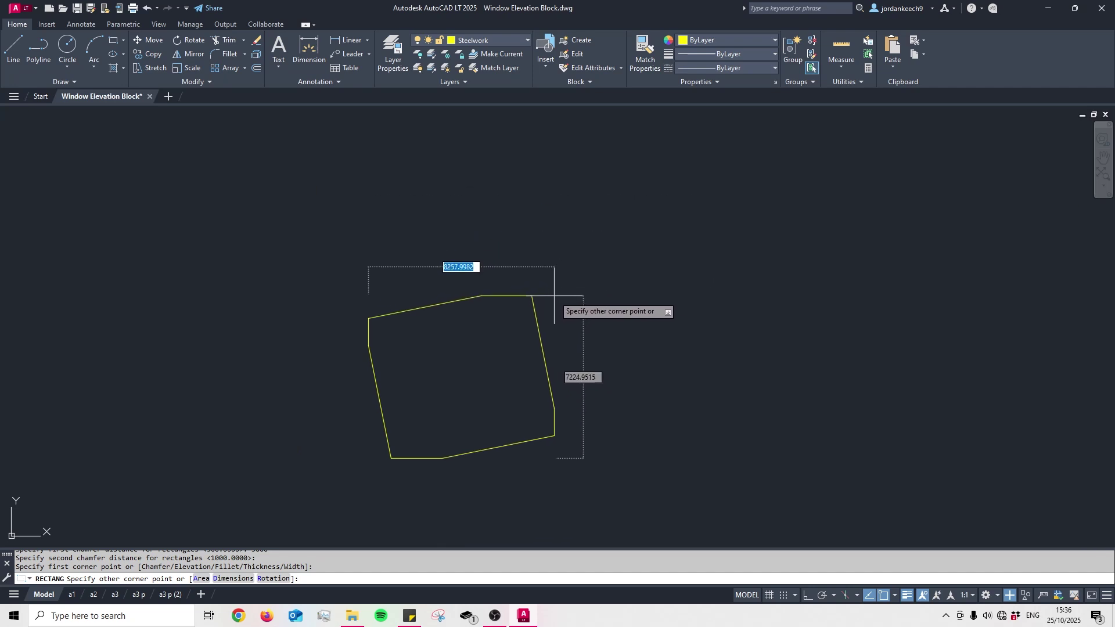
pyautogui.click(723, 209)
pyautogui.moveTo(722, 209); pyautogui.dragTo(520, 266, button='middle')
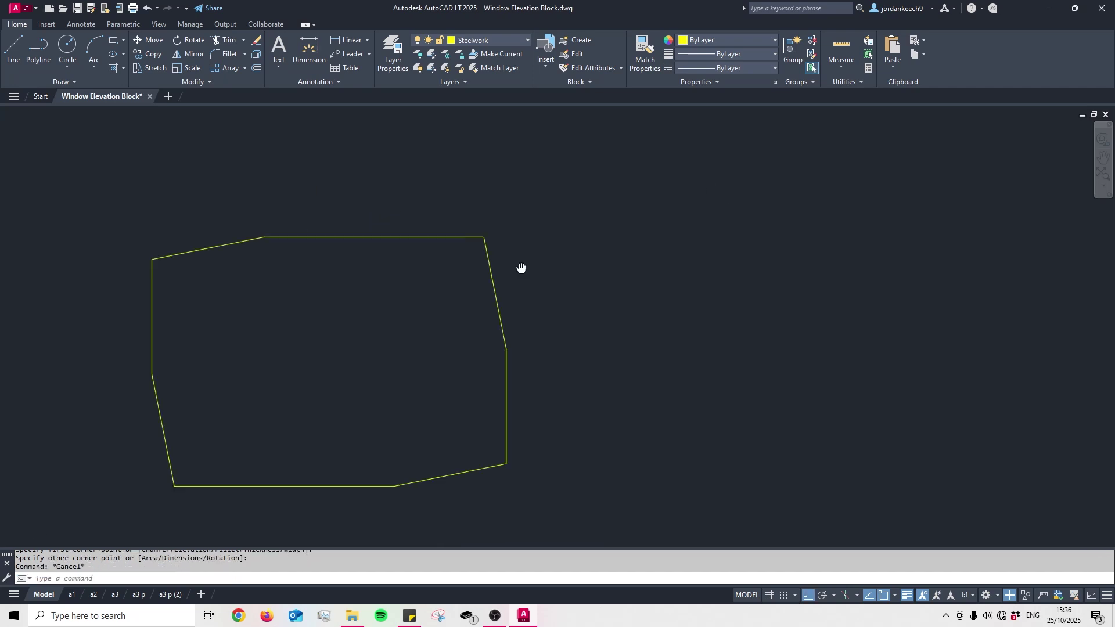
# Step: Start another rectangle and reset both of its chamfer distances to 0
pyautogui.scroll(-8, 697, 286)
pyautogui.write('rec')
pyautogui.press('Return')
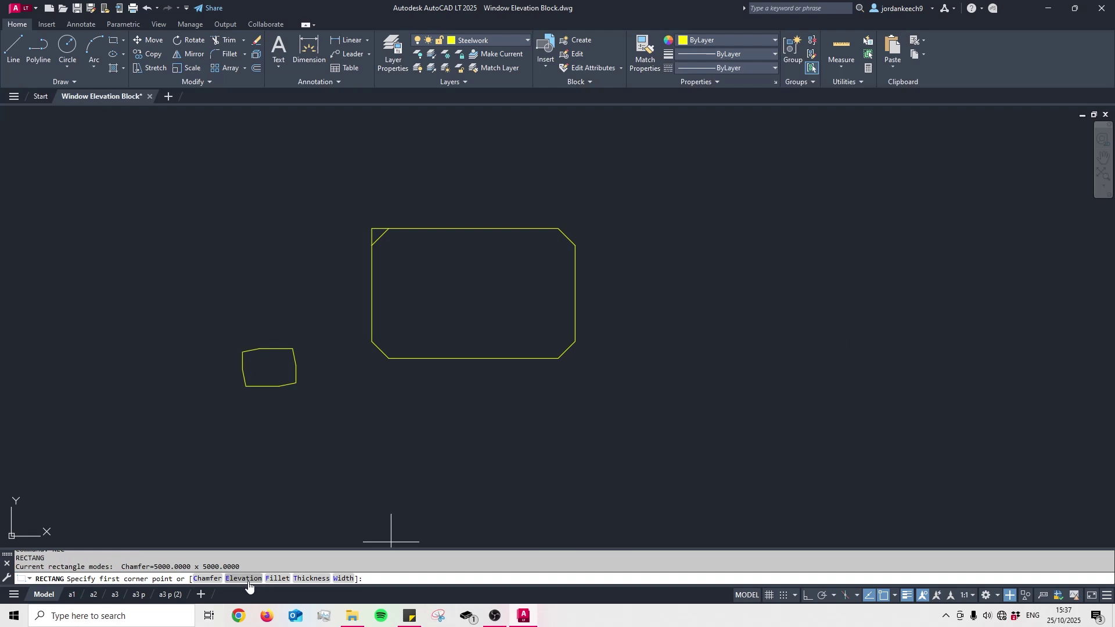
pyautogui.moveTo(602, 385); pyautogui.dragTo(575, 383, button='middle')
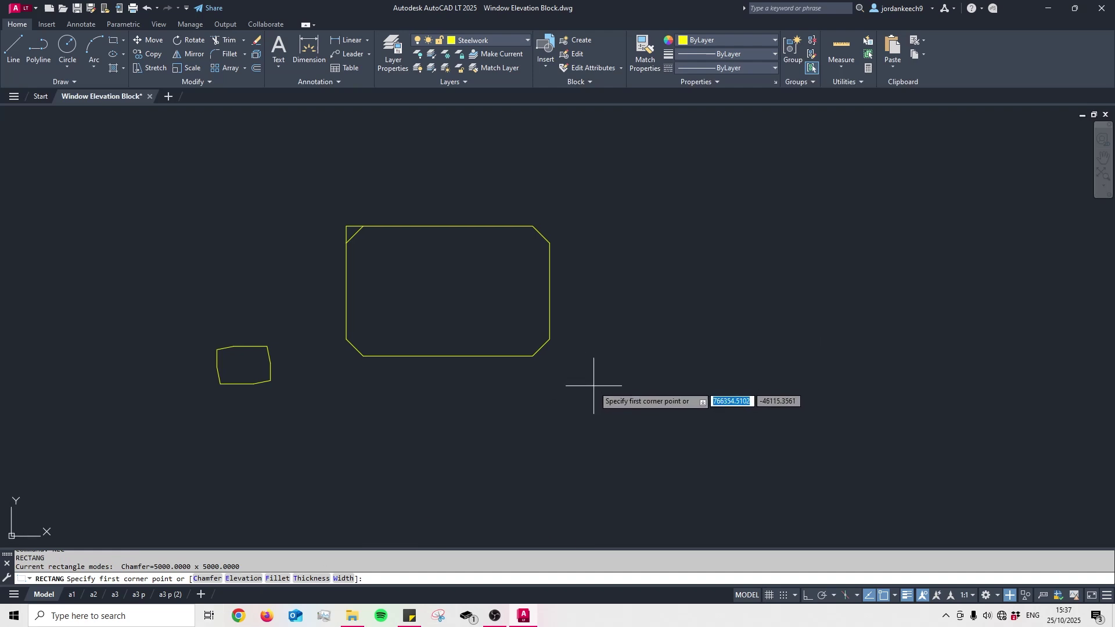
pyautogui.moveTo(767, 336)
pyautogui.mouseDown(button='middle')
pyautogui.moveTo(724, 351)
pyautogui.moveTo(697, 395)
pyautogui.moveTo(733, 333)
pyautogui.mouseUp(button='middle')
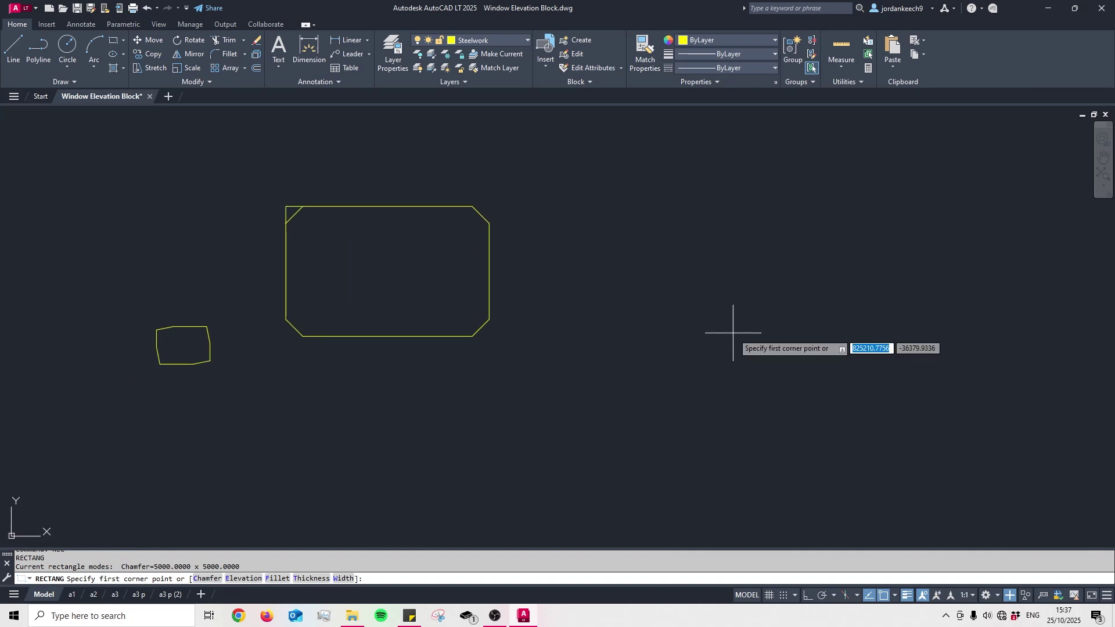
pyautogui.write('c')
pyautogui.press('Return')
pyautogui.write('0')
pyautogui.press('Return')
pyautogui.write('0')
pyautogui.press('Return')
# Step: Draw a rectangle to the right of the large chamfered one, defined by an area of 5000 and a length of 300
pyautogui.moveTo(767, 330); pyautogui.dragTo(664, 310, button='middle')
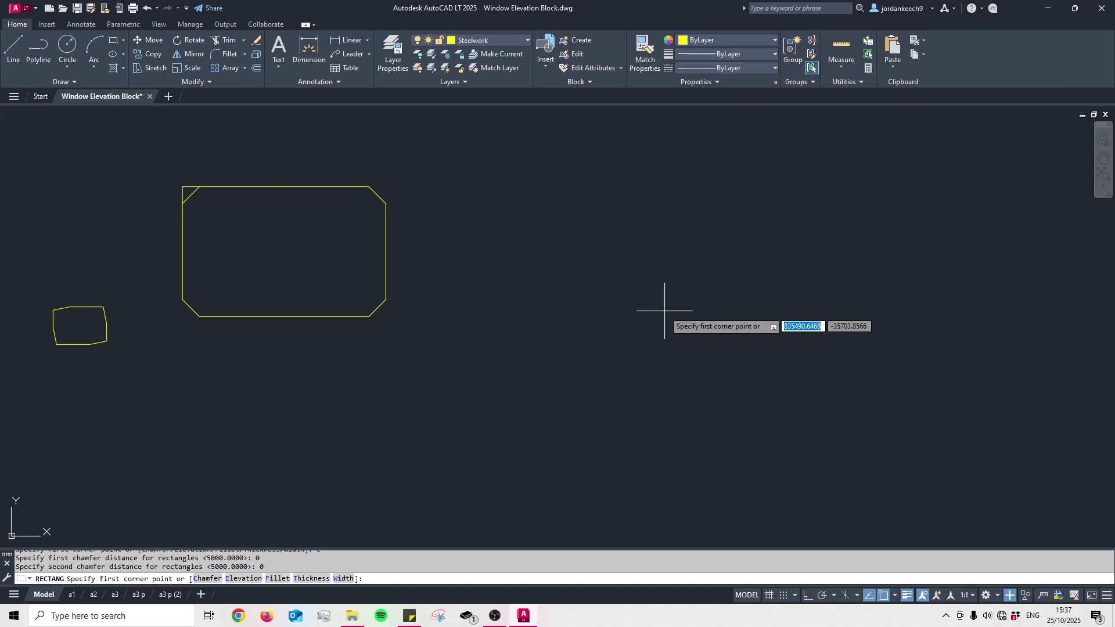
pyautogui.moveTo(711, 299); pyautogui.dragTo(690, 300, button='middle')
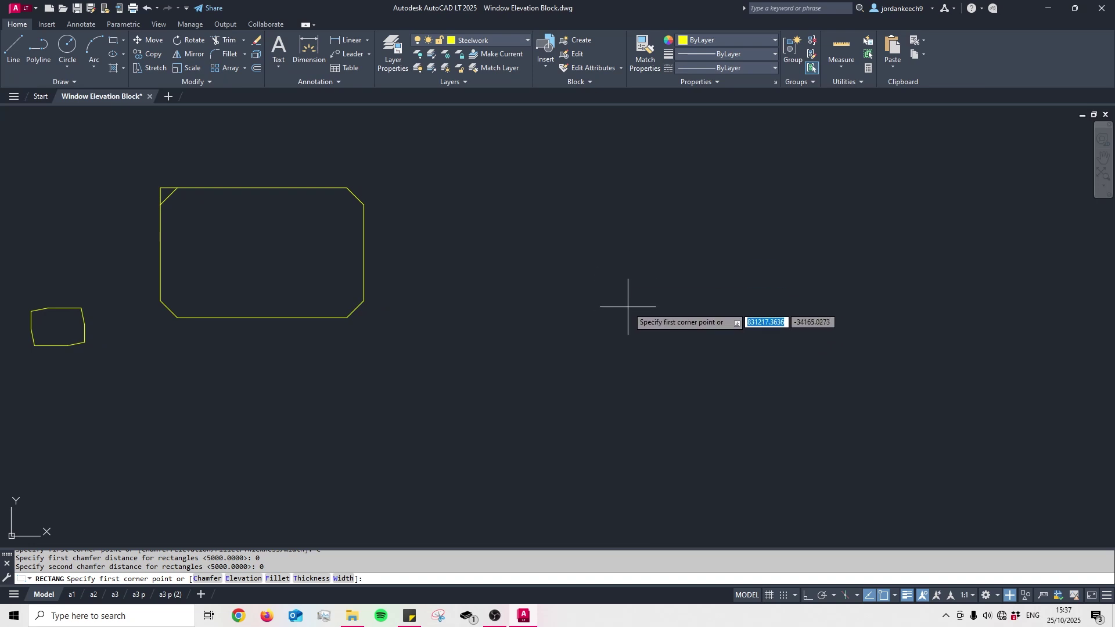
pyautogui.click(628, 306)
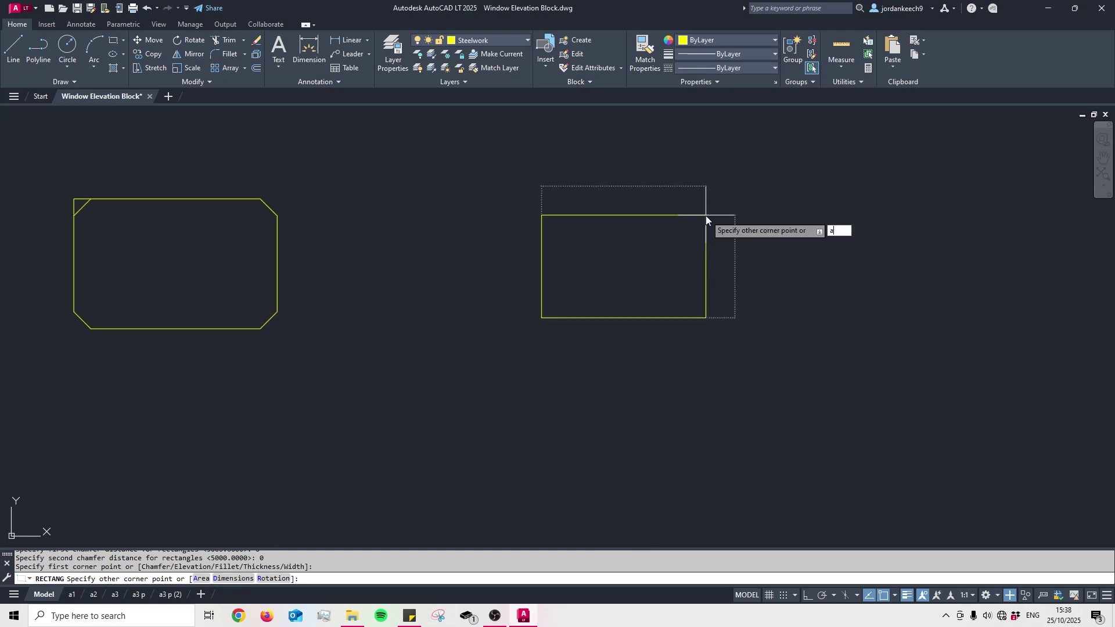
pyautogui.write('a')
pyautogui.press('Return')
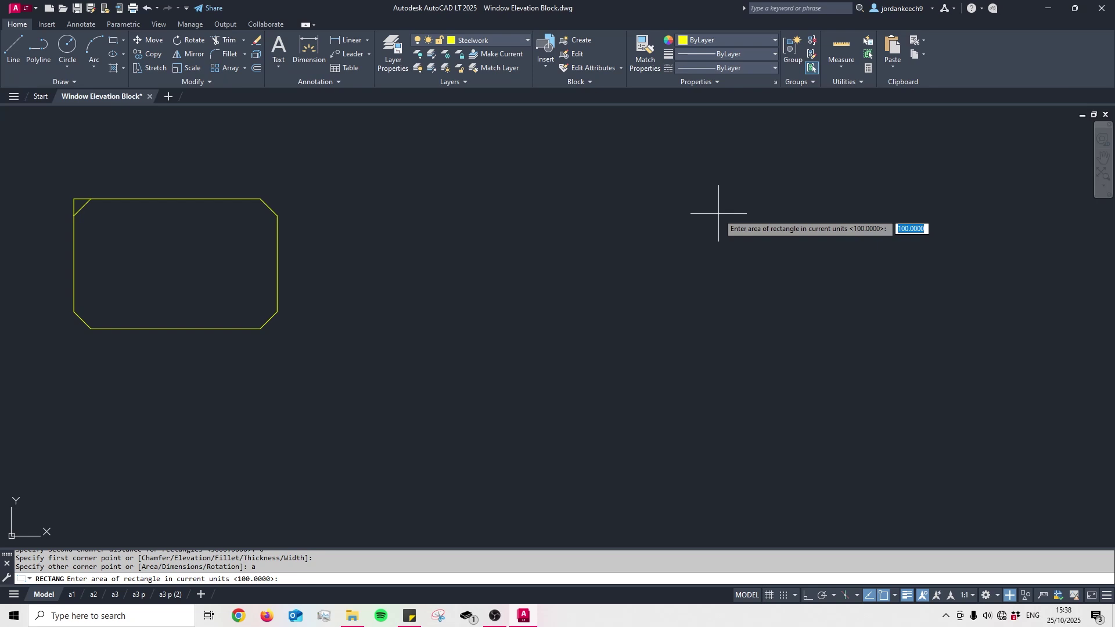
pyautogui.write('5000')
pyautogui.press('Return')
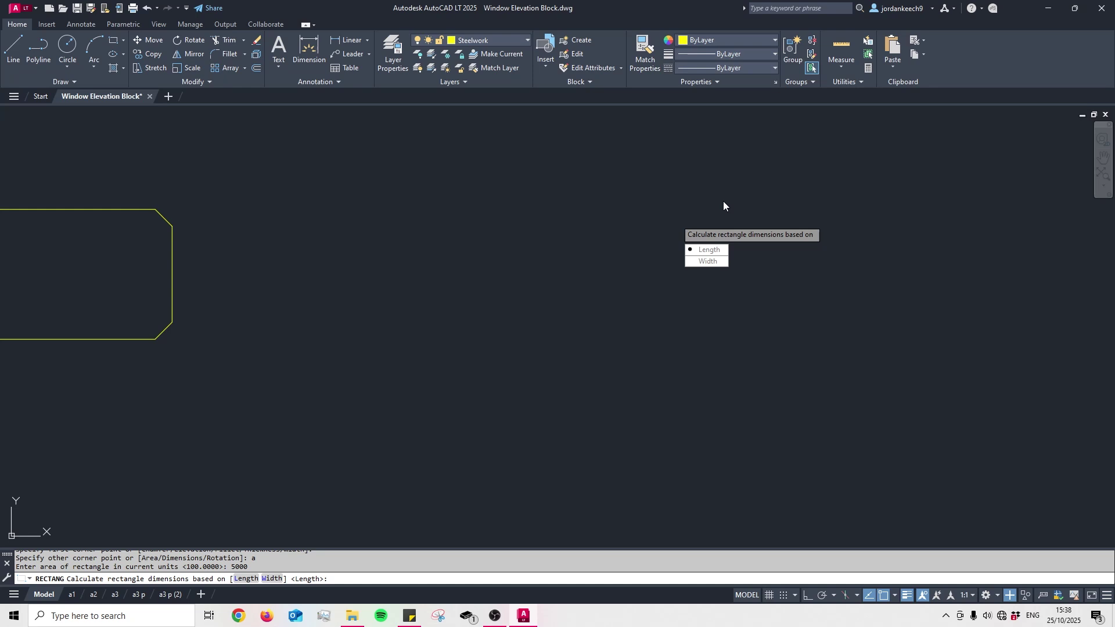
pyautogui.press('Return')
pyautogui.moveTo(781, 209)
pyautogui.mouseDown(button='middle')
pyautogui.moveTo(754, 209)
pyautogui.moveTo(714, 234)
pyautogui.mouseUp(button='middle')
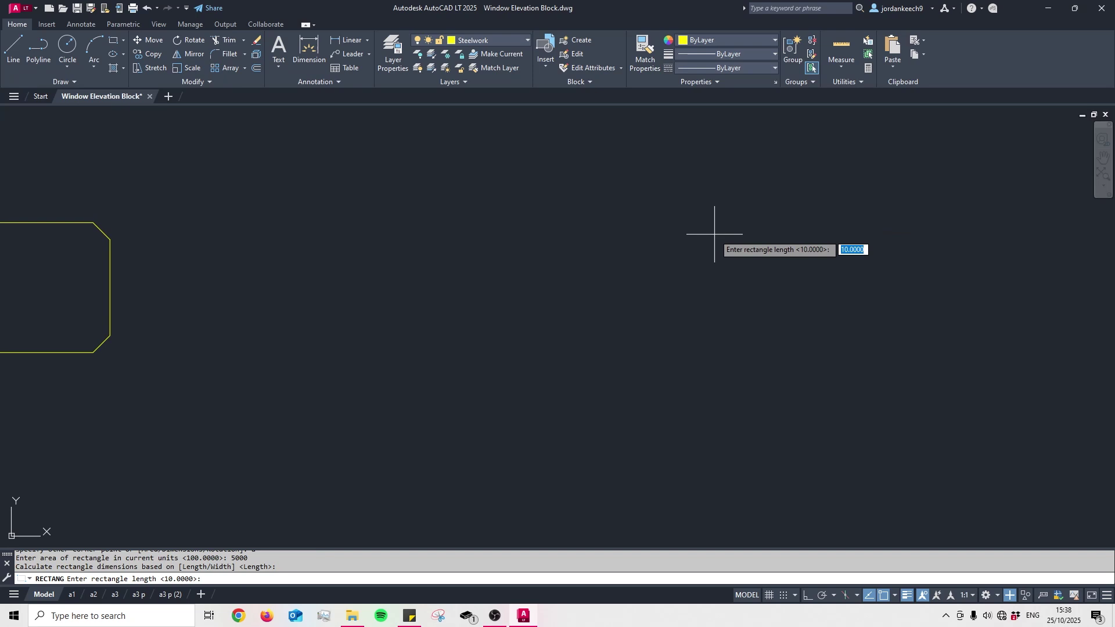
pyautogui.write('300')
pyautogui.press('Return')
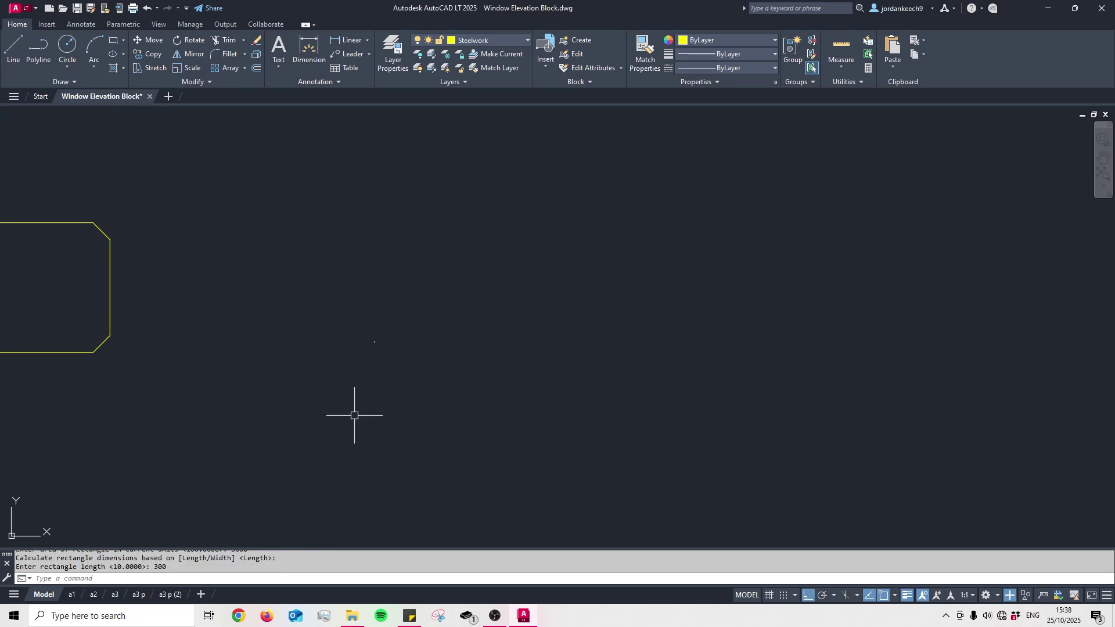
# Step: Check the length of the area-based rectangle's short edge with the Line command, without keeping any line
pyautogui.scroll(5, 351, 344)
pyautogui.scroll(5, 474, 351)
pyautogui.scroll(8, 567, 281)
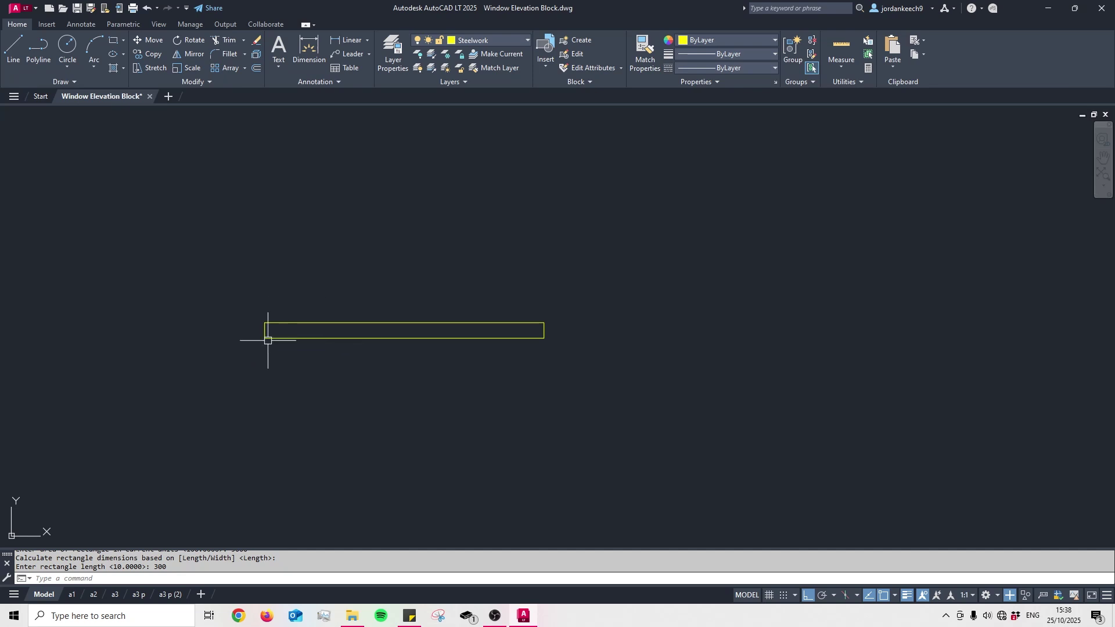
pyautogui.scroll(2, 238, 325)
pyautogui.write('l')
pyautogui.press('Return')
pyautogui.click(285, 344)
pyautogui.press('Escape')
pyautogui.press('Return')
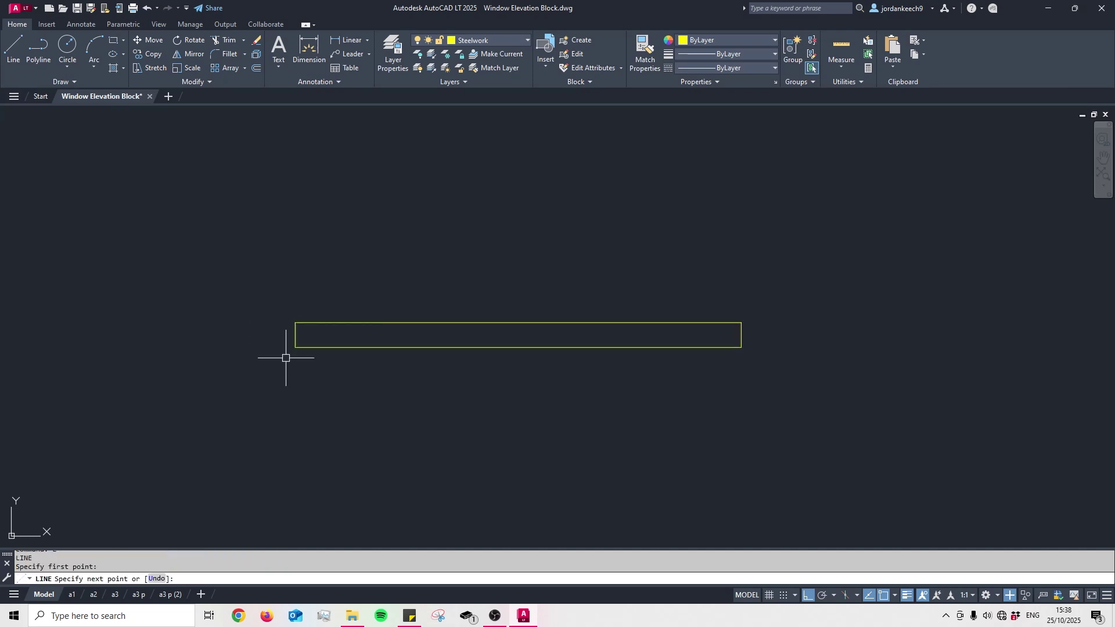
pyautogui.click(295, 346)
pyautogui.press('Escape')
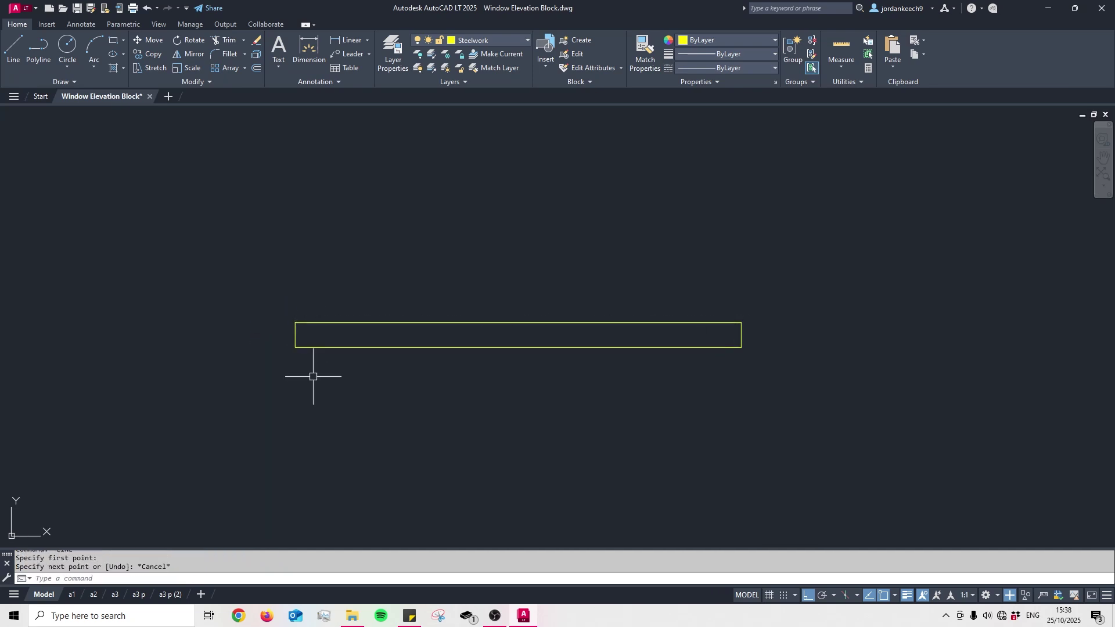
pyautogui.press('Return')
pyautogui.click(295, 347)
pyautogui.moveTo(295, 323); pyautogui.dragTo(288, 334, button='middle')
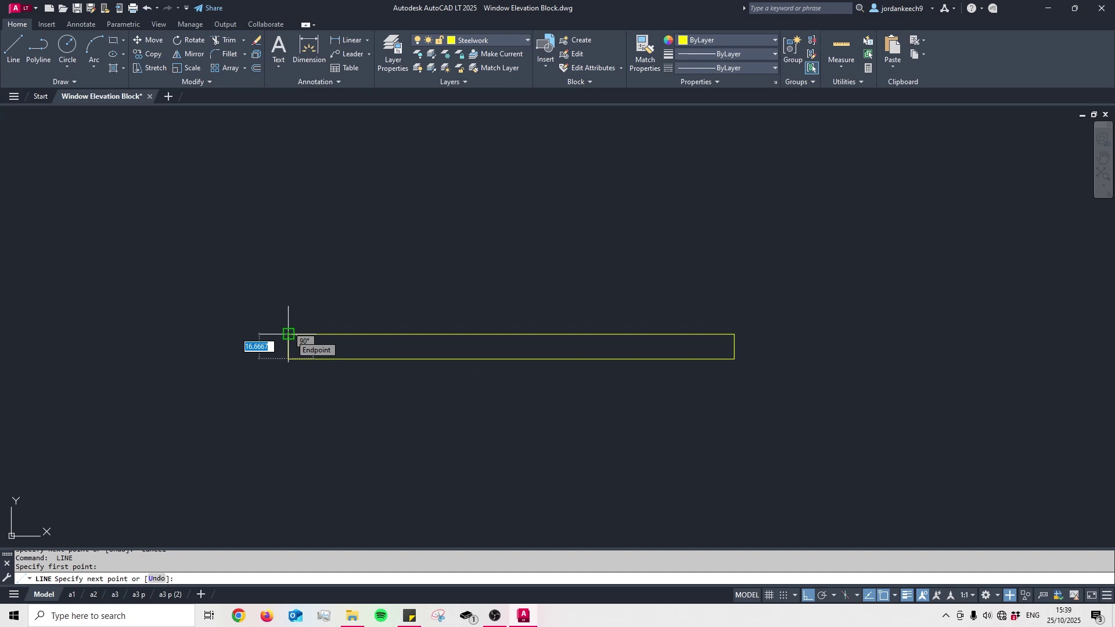
pyautogui.press('Escape')
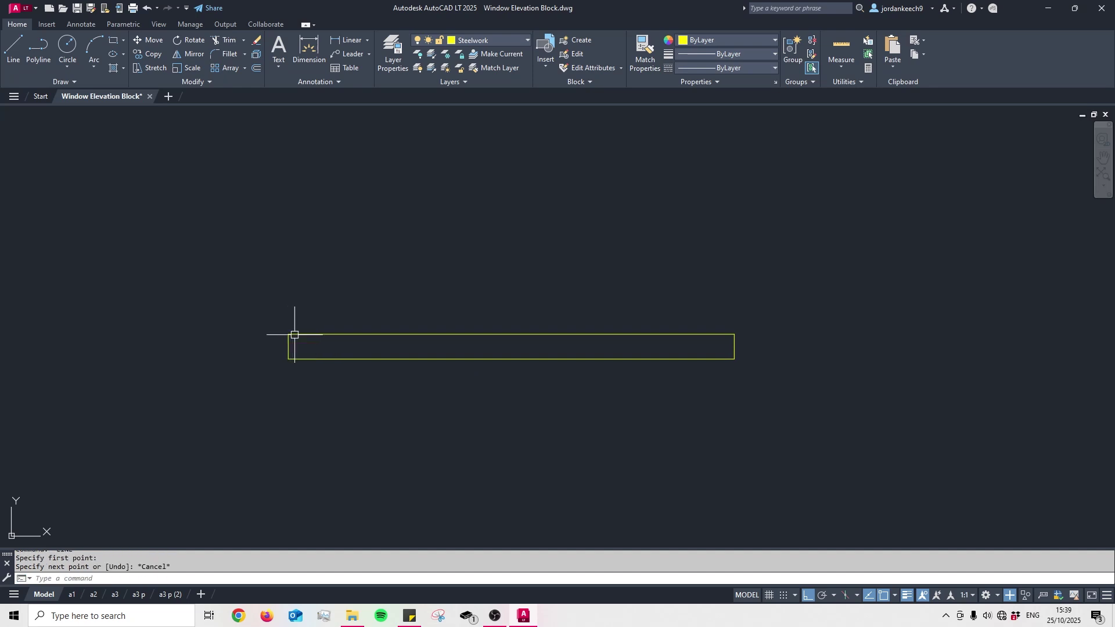
# Step: Measure the thin rectangle's area through its four corners with the Area command and review the result in the text window
pyautogui.write('area')
pyautogui.press('Return')
pyautogui.click(289, 335)
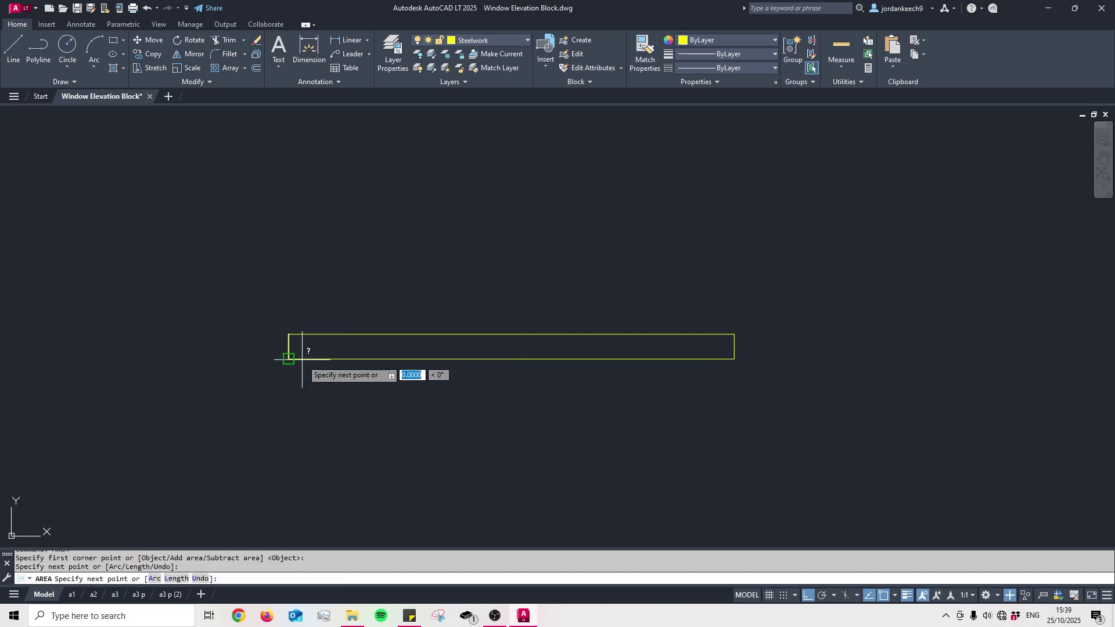
pyautogui.click(288, 359)
pyautogui.click(734, 359)
pyautogui.click(734, 334)
pyautogui.press('Return')
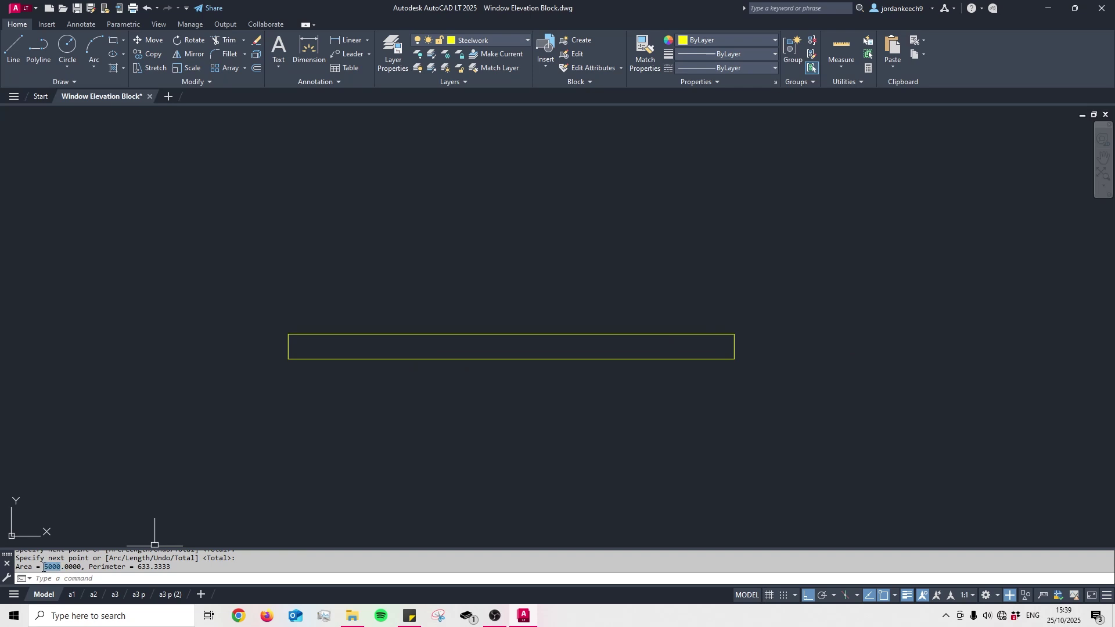
pyautogui.press('F2')
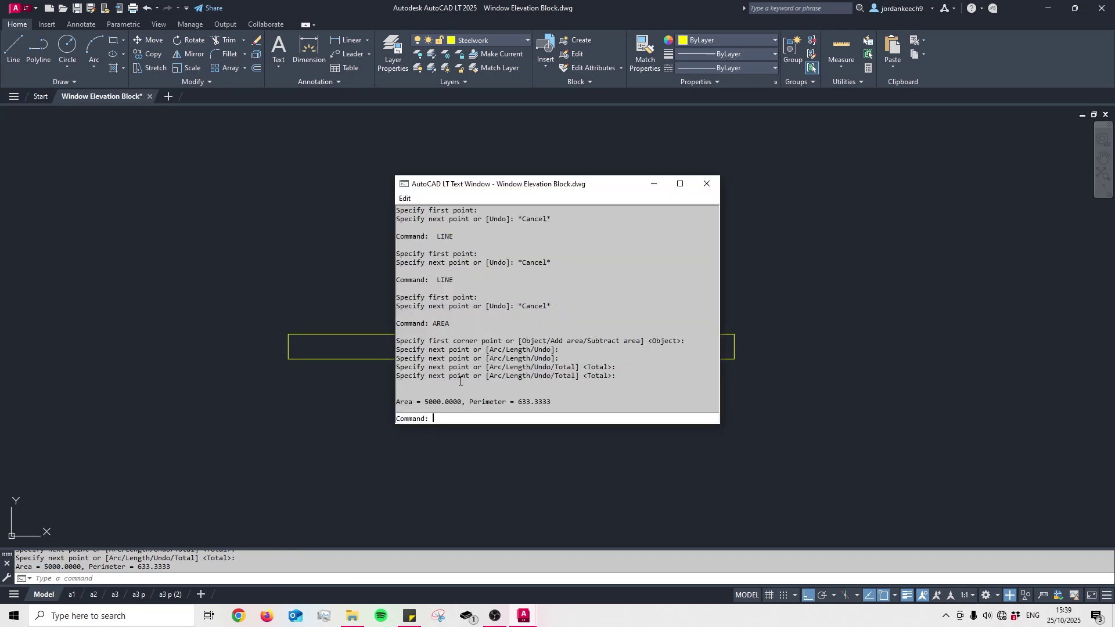
pyautogui.moveTo(439, 400); pyautogui.dragTo(425, 401)
pyautogui.click(414, 448)
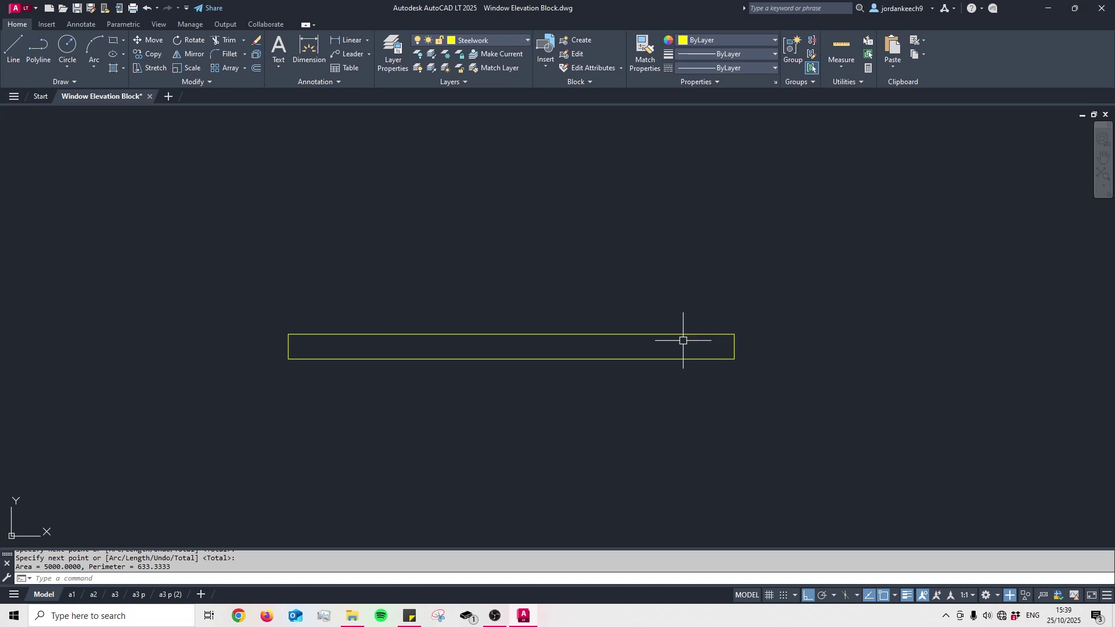
pyautogui.scroll(-5, 691, 335)
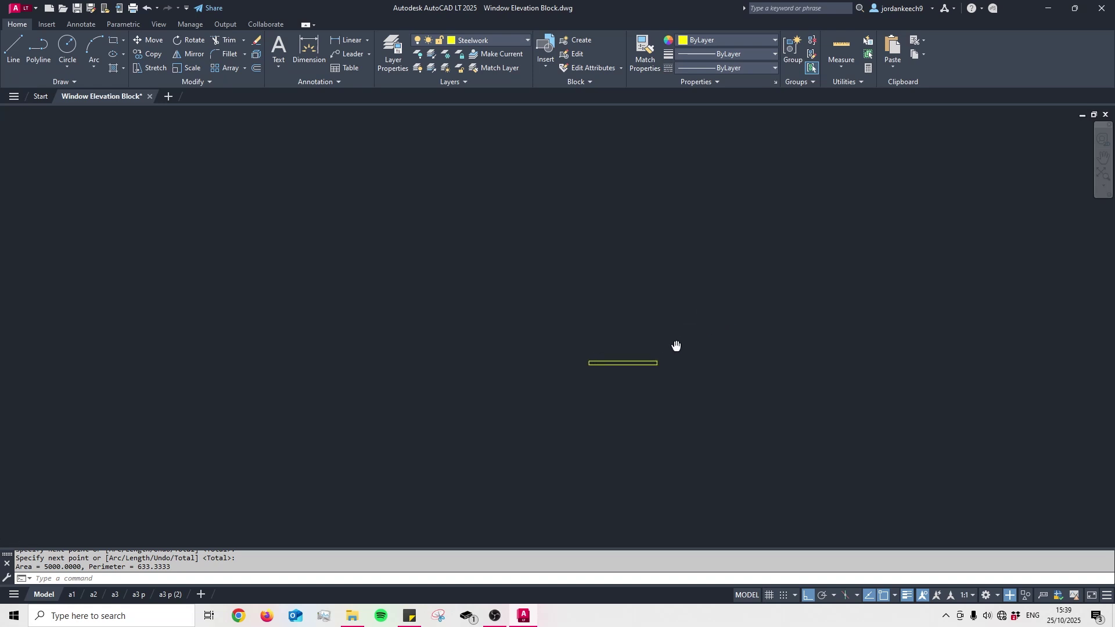
# Step: Draw a rectangle above and to the right of the thin one, using the Dimensions option with length 300 and width 400
pyautogui.write('rec')
pyautogui.press('Return')
pyautogui.click(700, 325)
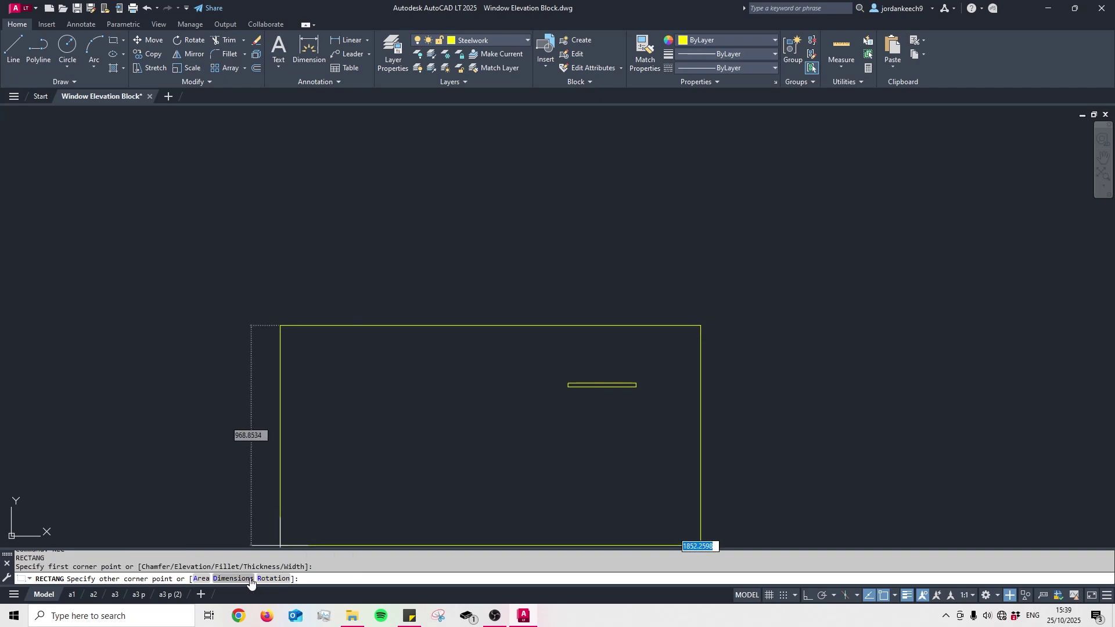
pyautogui.click(233, 579)
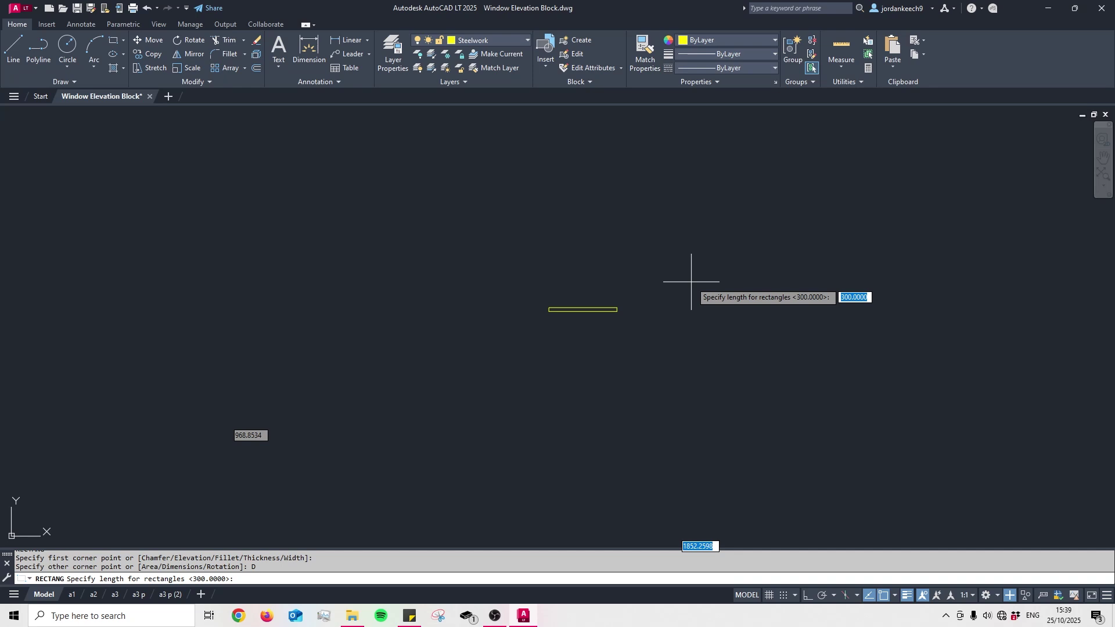
pyautogui.press('Return')
pyautogui.write('400')
pyautogui.press('Return')
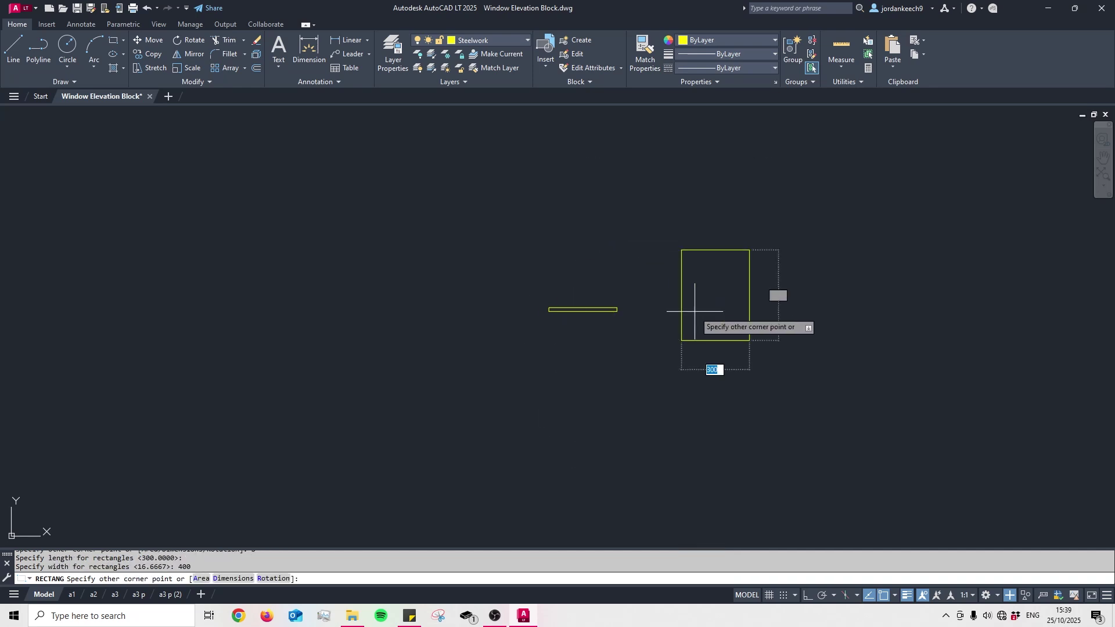
pyautogui.moveTo(773, 244)
pyautogui.mouseDown(button='middle')
pyautogui.moveTo(737, 280)
pyautogui.moveTo(730, 312)
pyautogui.mouseUp(button='middle')
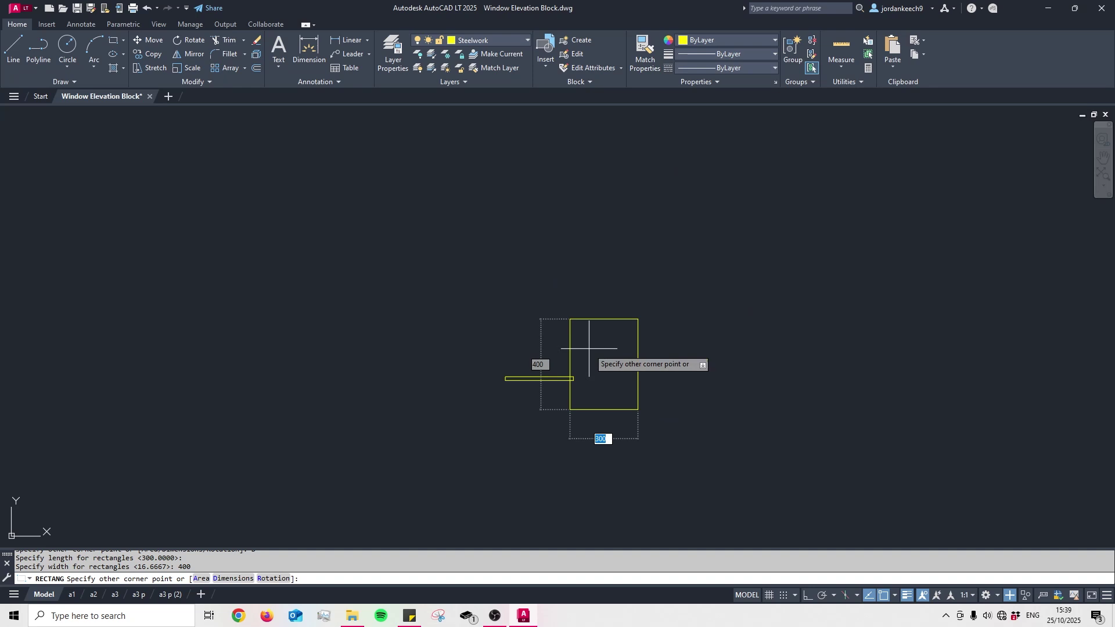
pyautogui.click(657, 269)
# Step: Draw a freehand-sized rectangle to the right of the 300 by 400 one, using the Rotation option with an angle of 60 degrees
pyautogui.moveTo(832, 279); pyautogui.dragTo(684, 313, button='middle')
pyautogui.write('rec')
pyautogui.press('Return')
pyautogui.click(676, 294)
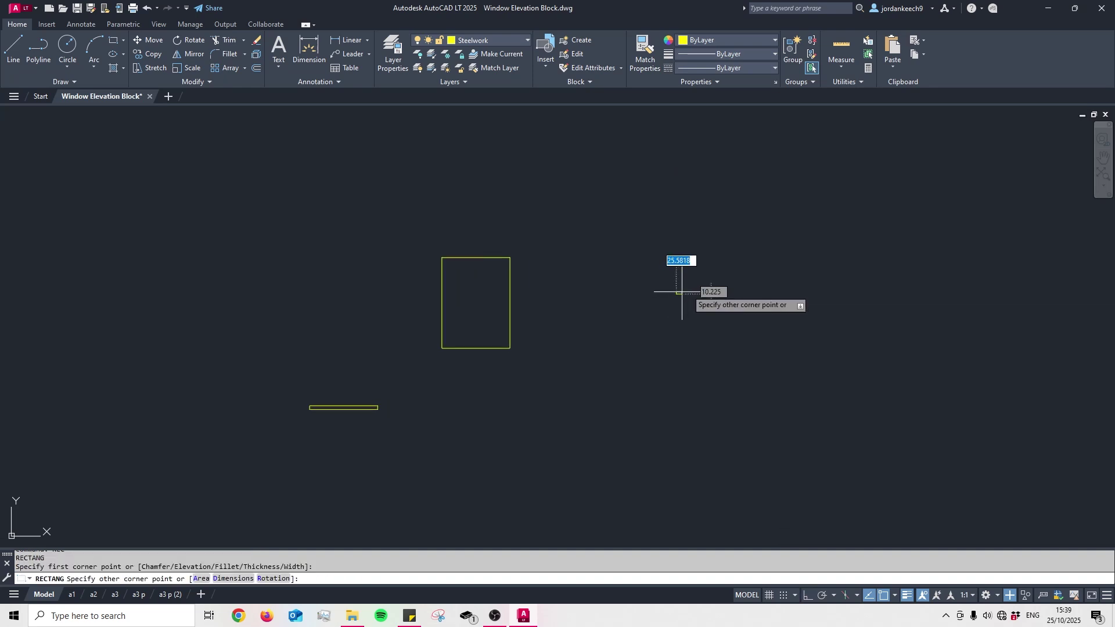
pyautogui.write('r')
pyautogui.press('Return')
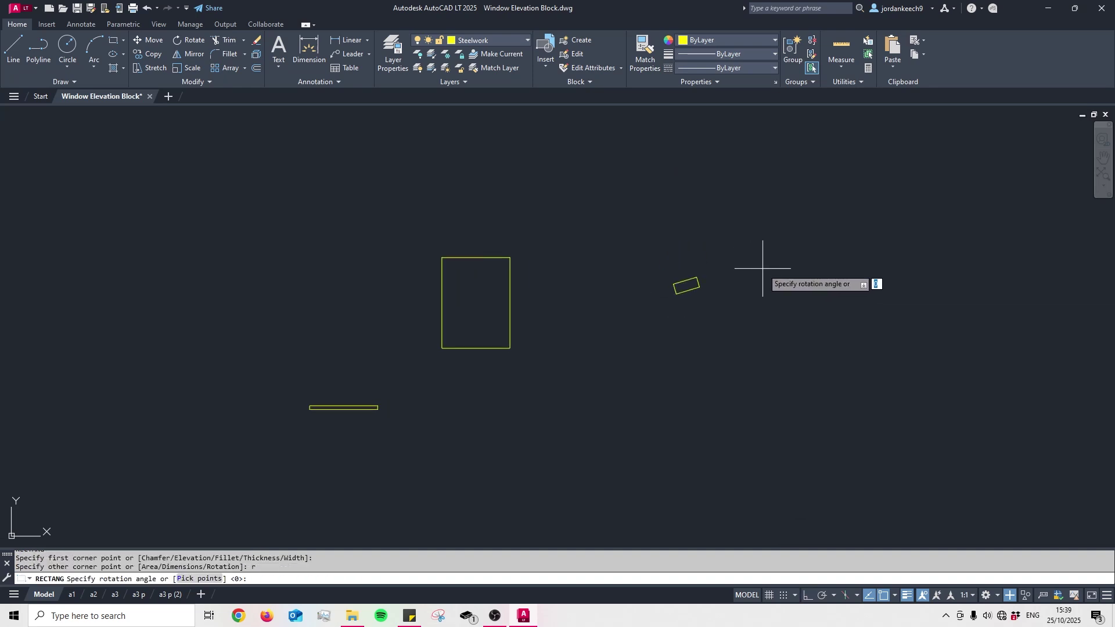
pyautogui.scroll(2, 719, 285)
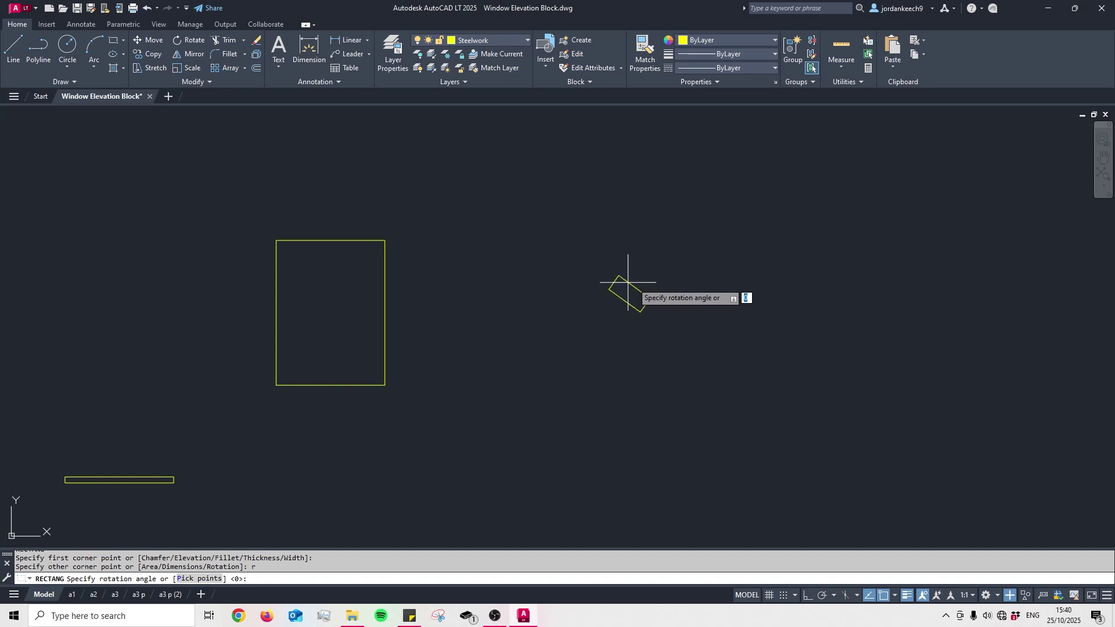
pyautogui.write('60')
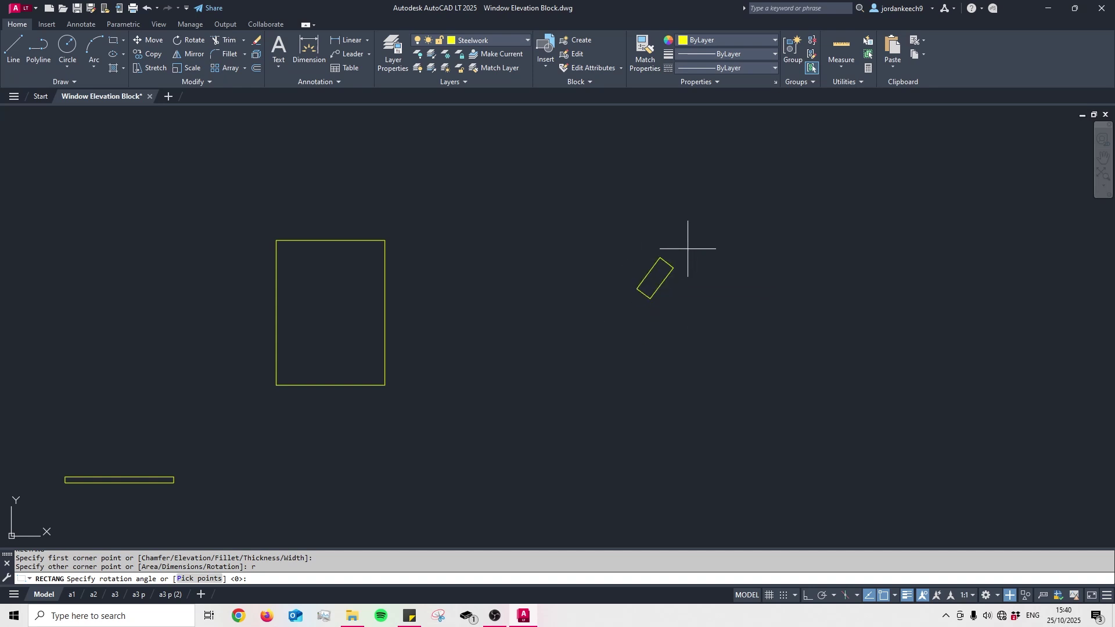
pyautogui.press('Return')
pyautogui.moveTo(844, 257); pyautogui.dragTo(610, 293, button='middle')
pyautogui.click(714, 212)
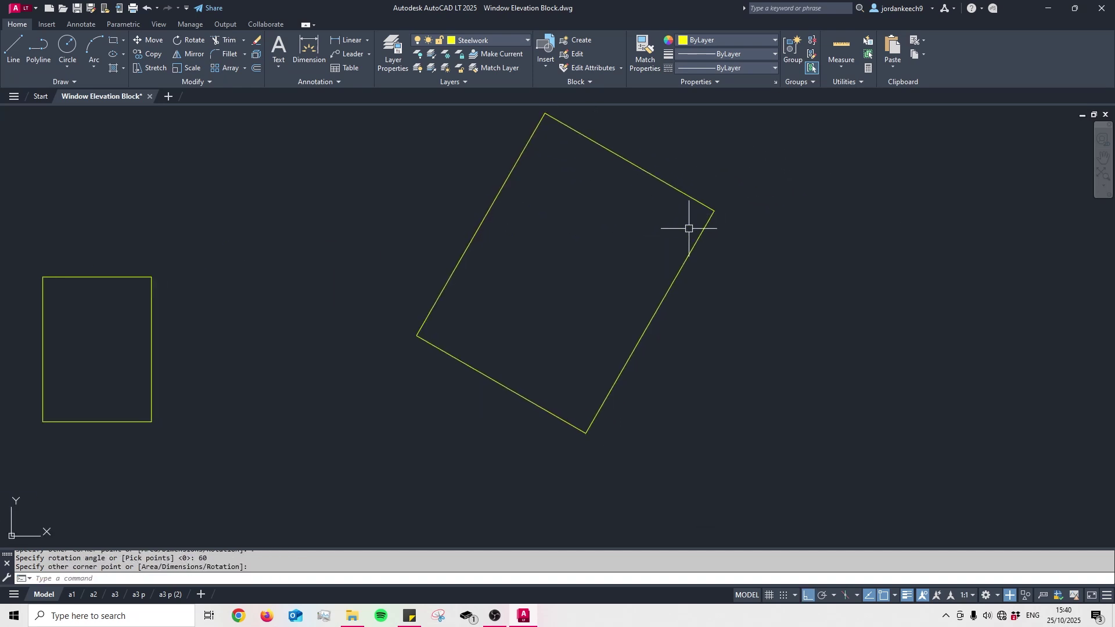
pyautogui.press('Escape')
pyautogui.scroll(-4, 442, 343)
pyautogui.moveTo(460, 298); pyautogui.dragTo(455, 359, button='middle')
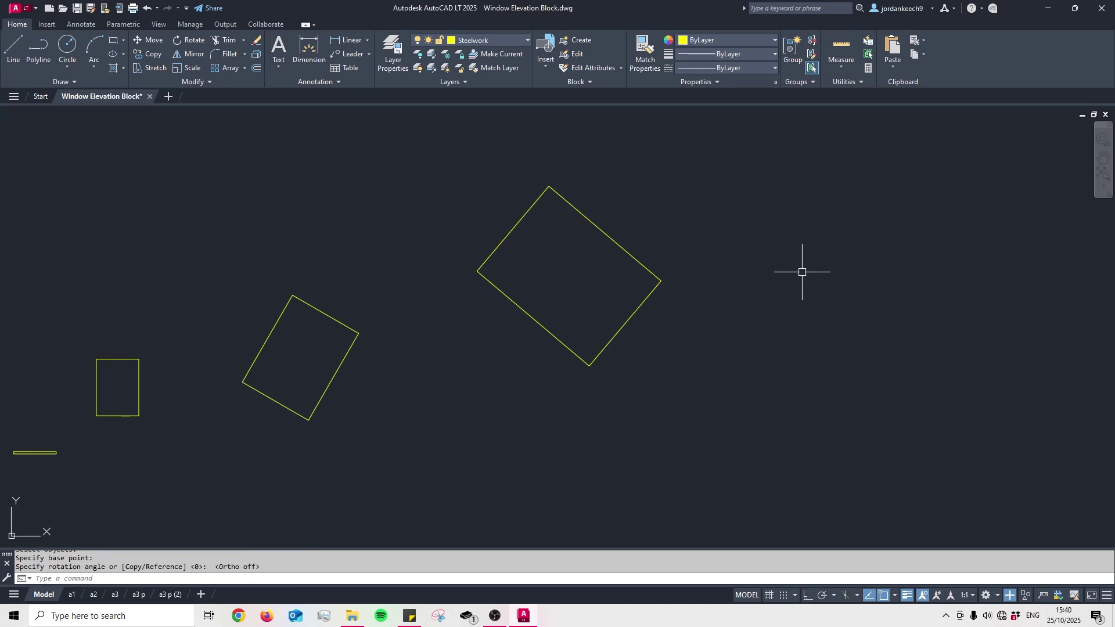